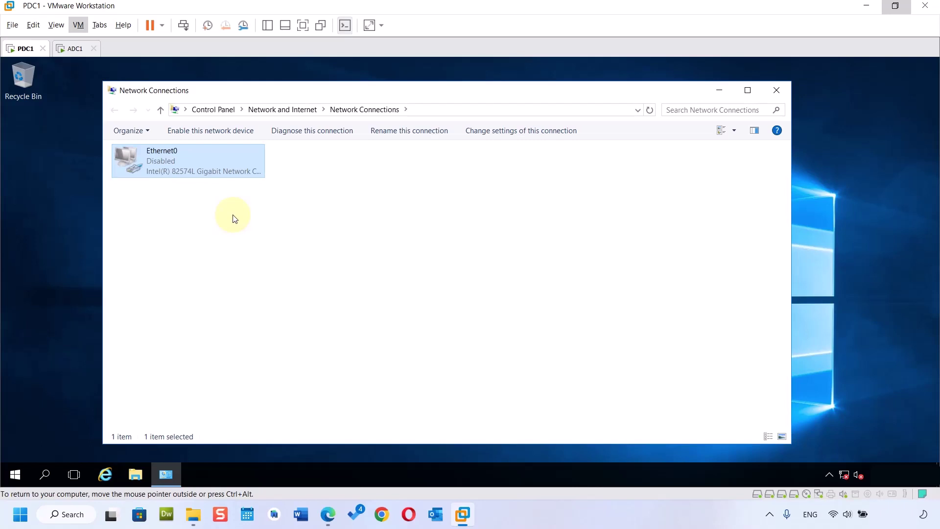
Close the Network Connections window on PDC1 and switch to the ADC1 virtual machine
click(775, 90)
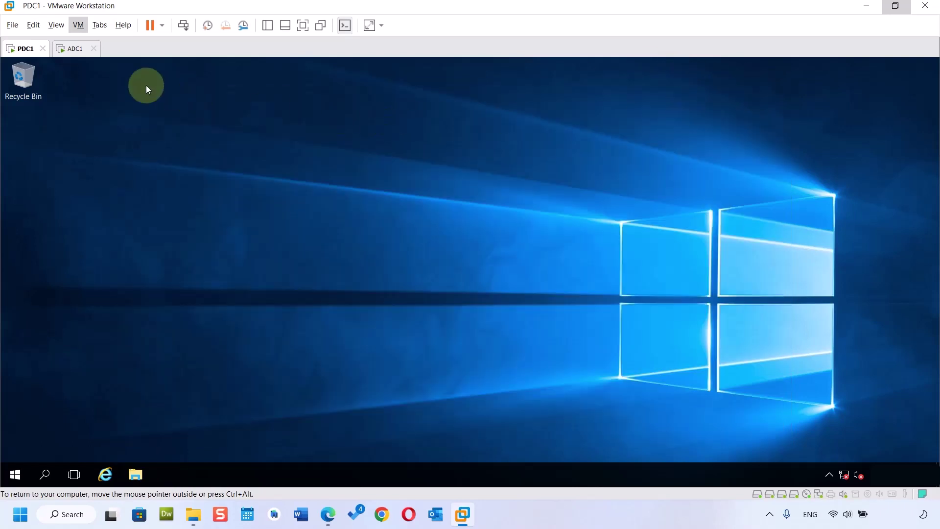
click(76, 48)
click(160, 439)
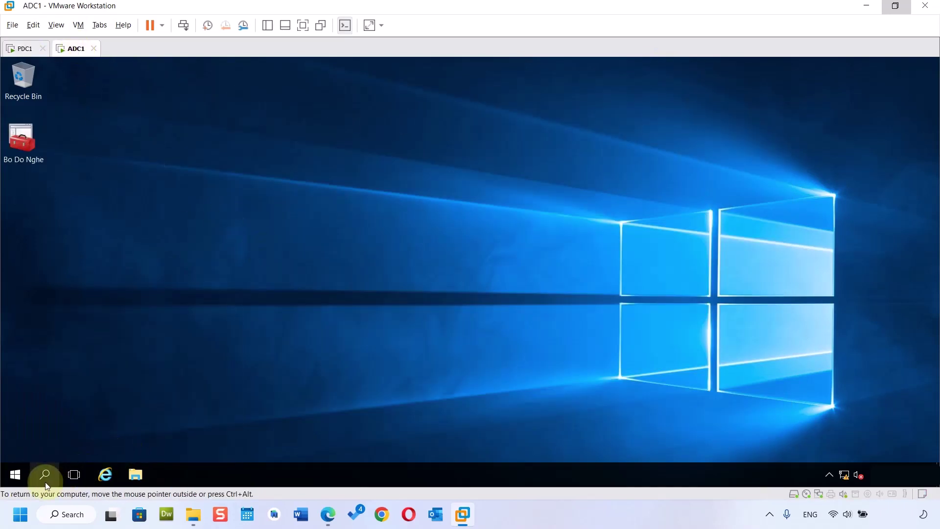
Search Windows for "com" on ADC1 and run Command Prompt as administrator
click(45, 484)
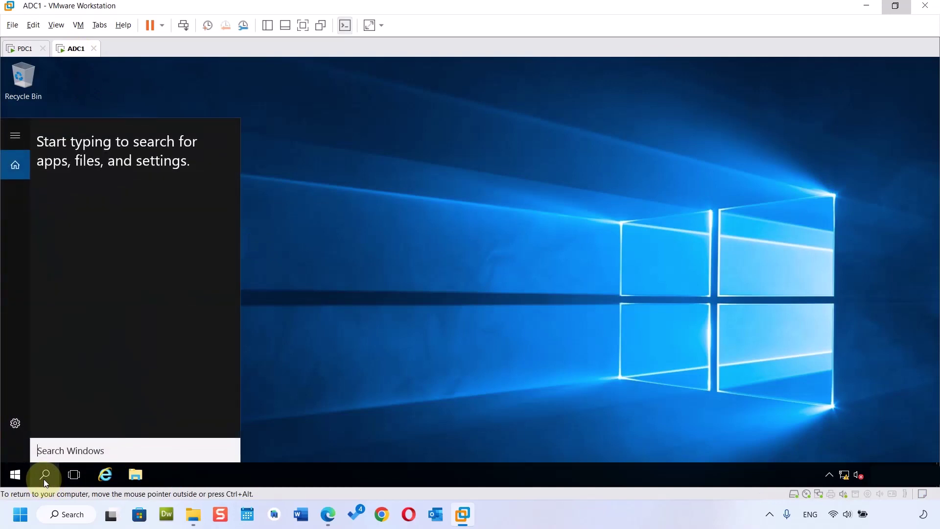
text(com)
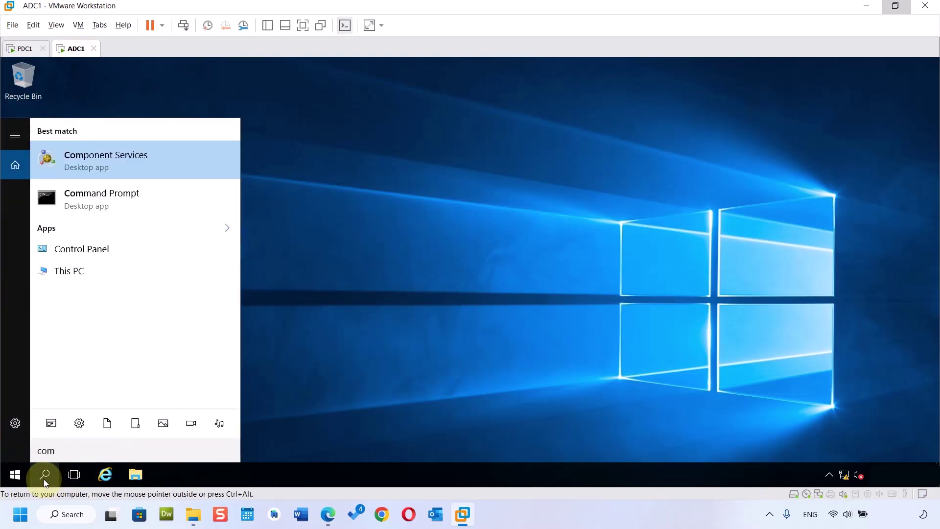
right_click(94, 201)
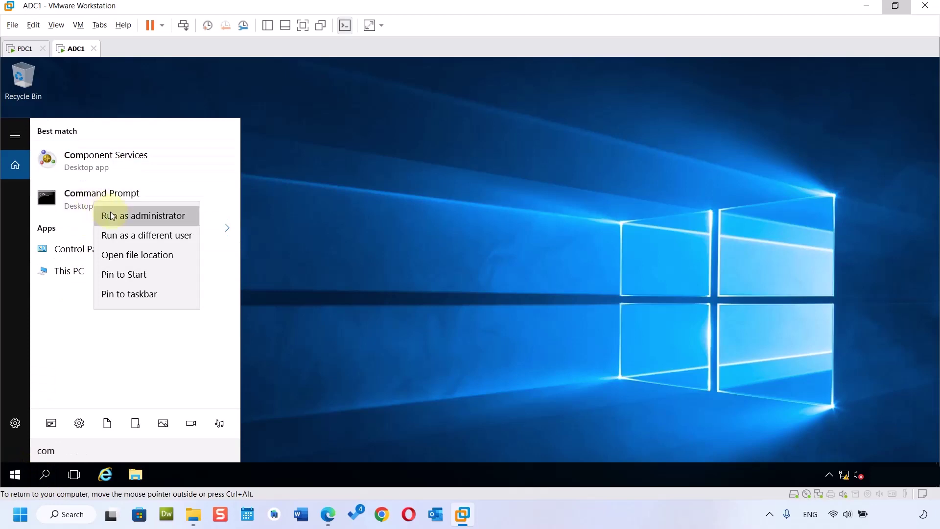
click(112, 216)
Enlarge the Command Prompt window to fit full lines of text and reposition it on the ADC1 desktop
drag(108, 161, 200, 307)
drag(291, 310, 240, 158)
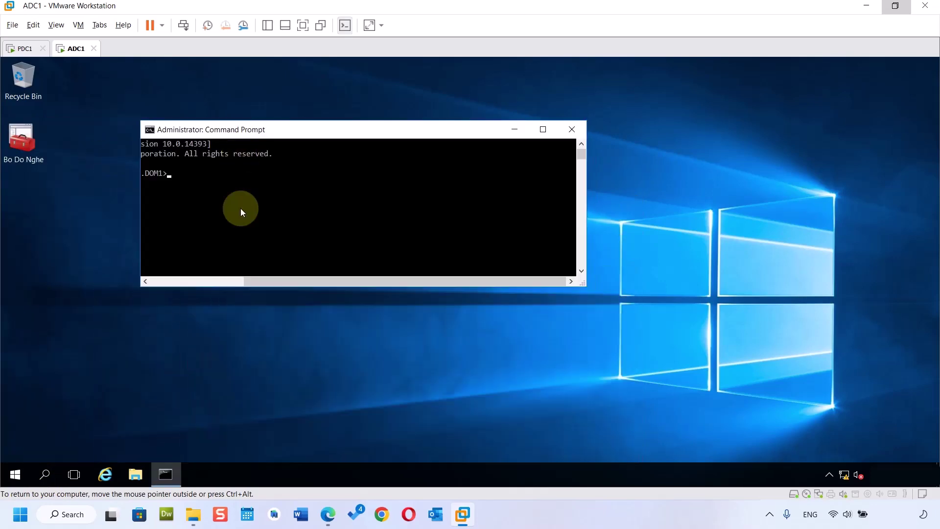
click(200, 282)
drag(582, 283, 622, 346)
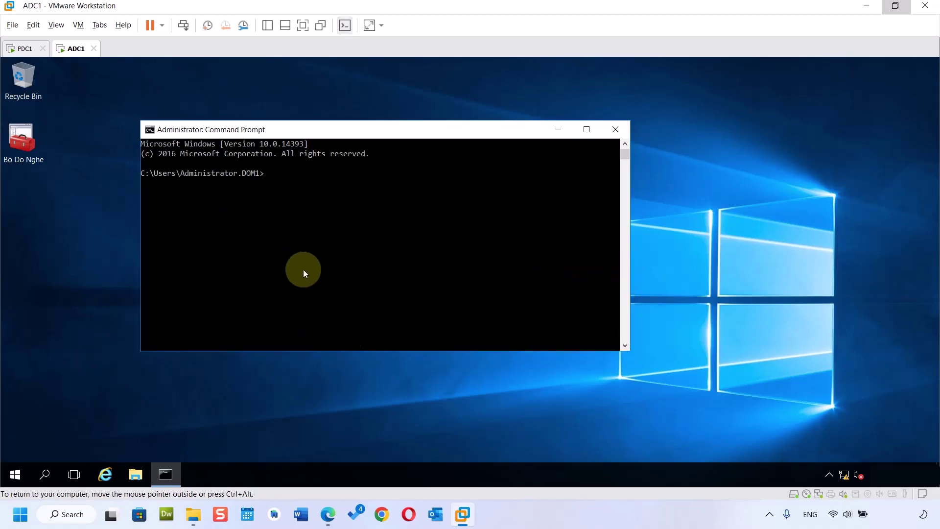
drag(377, 130, 421, 122)
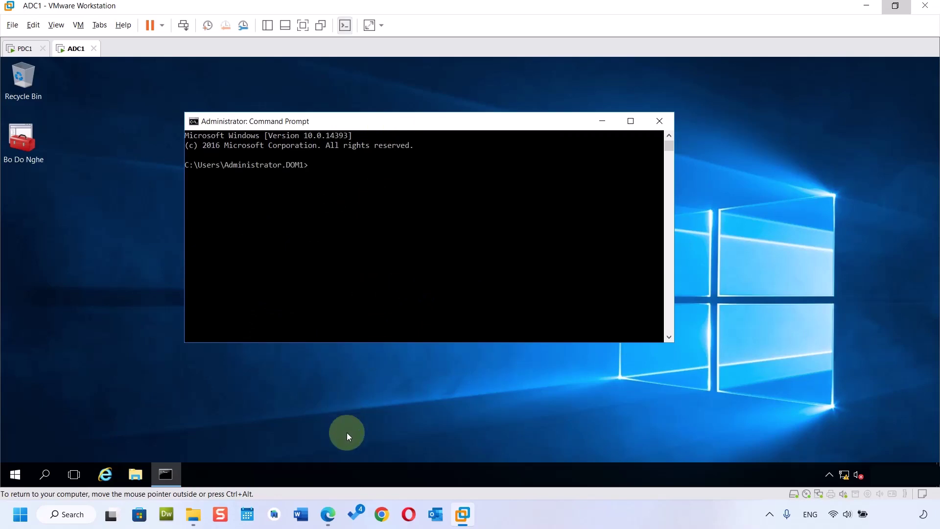
Check the Seize Master Roles lab PDF in Edge, then return to ADC1 and run ntdsutil in Command Prompt
click(328, 514)
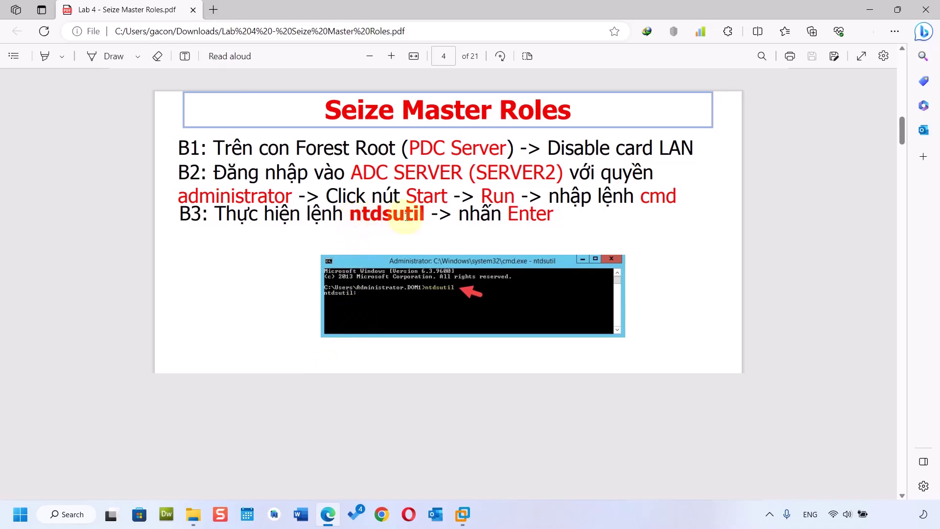
key(alt+Tab)
text(ntdsutil)
key(Return)
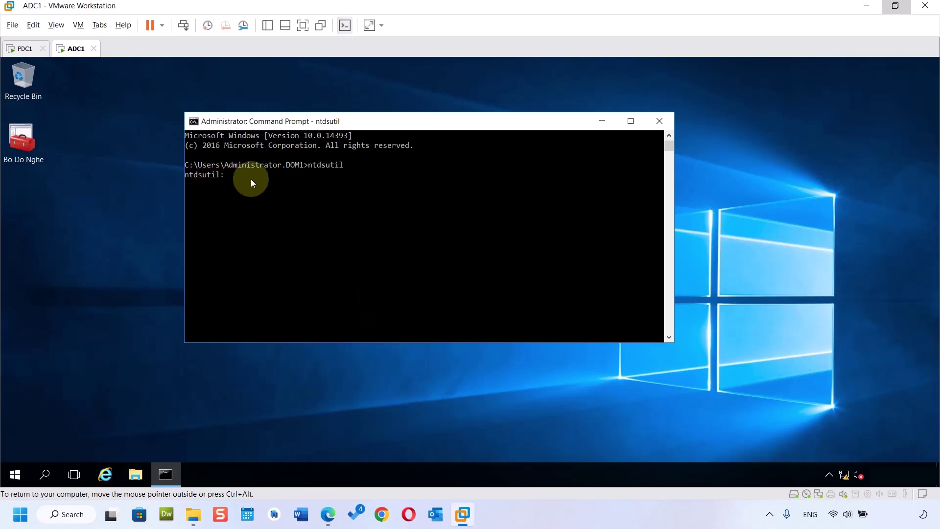
List the ntdsutil commands with ? and make the Command Prompt window taller
text(?)
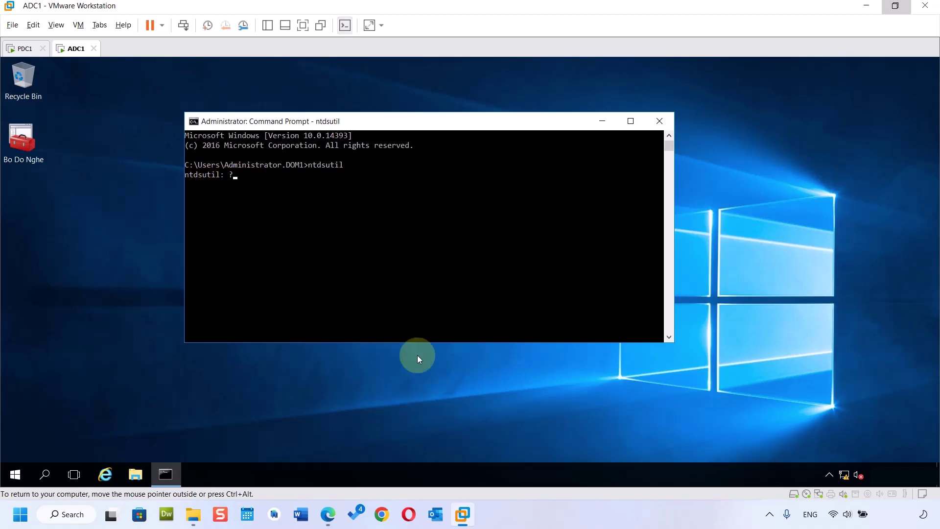
key(Return)
drag(419, 342, 417, 398)
Read through the ntdsutil help list to examine the available commands and their descriptions
scroll(379, 345, up, 7)
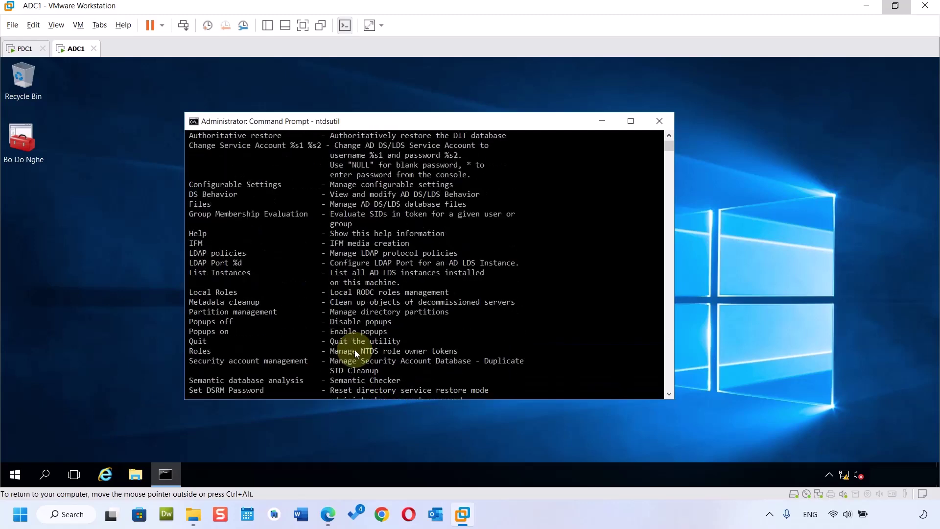
scroll(355, 350, down, 1)
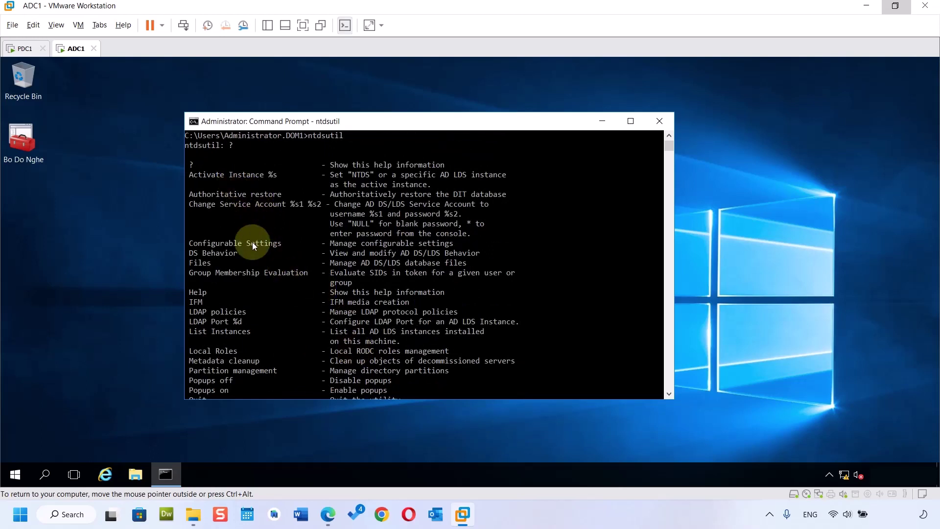
scroll(252, 242, down, 5)
scroll(252, 241, down, 1)
scroll(252, 242, up, 2)
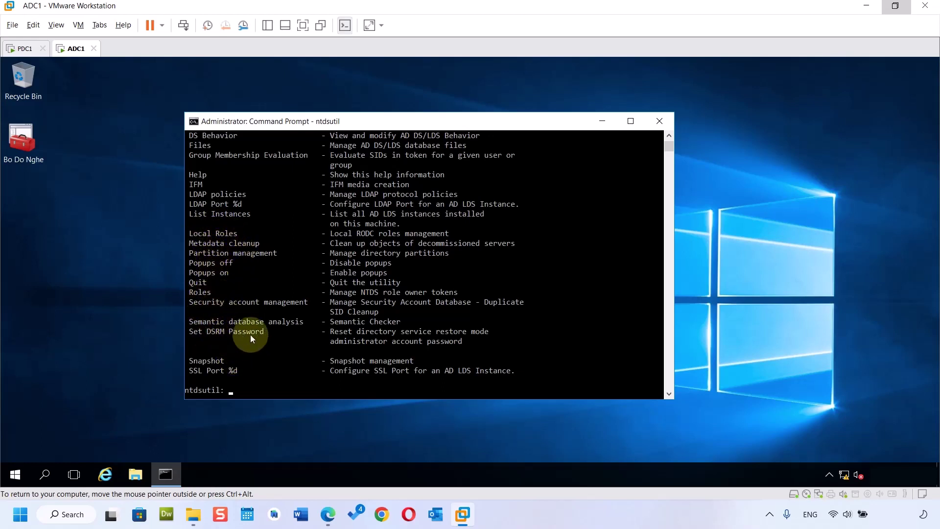
scroll(274, 252, up, 3)
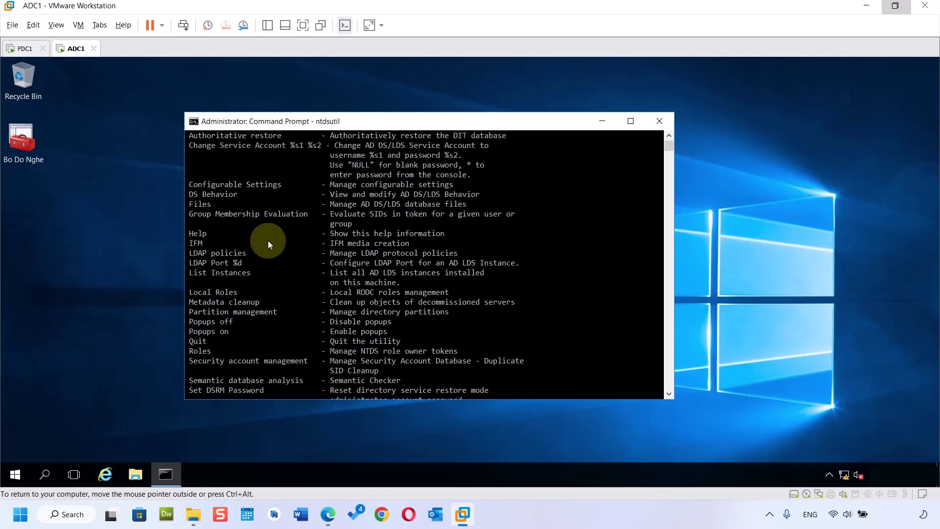
scroll(267, 237, up, 2)
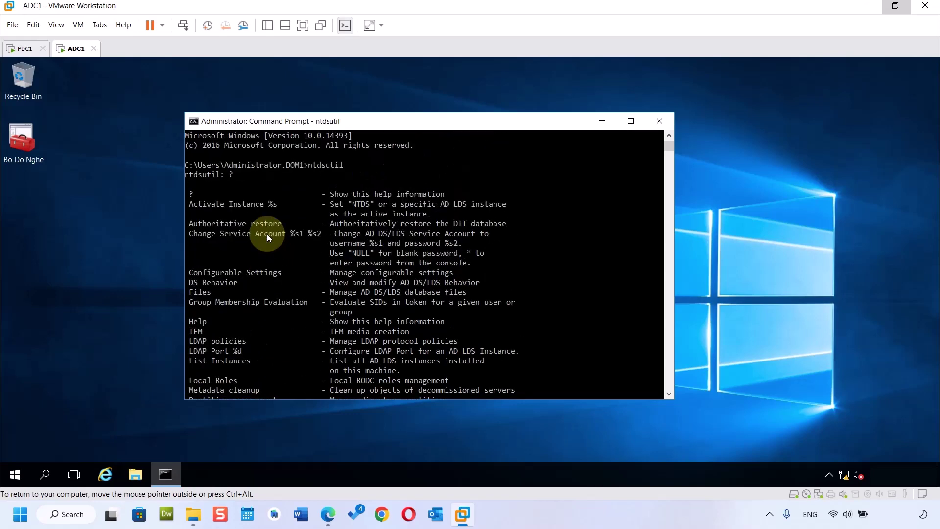
scroll(268, 237, down, 1)
scroll(266, 234, down, 2)
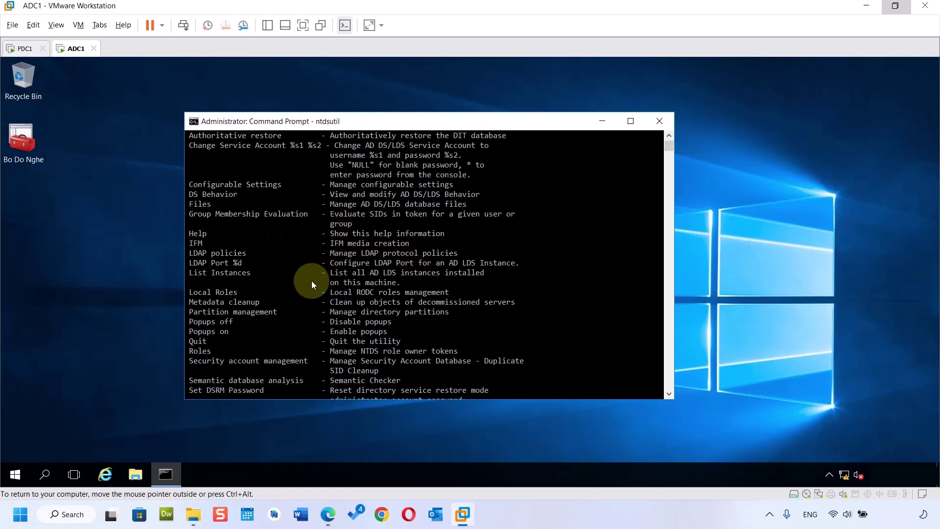
scroll(331, 369, down, 1)
scroll(320, 362, down, 1)
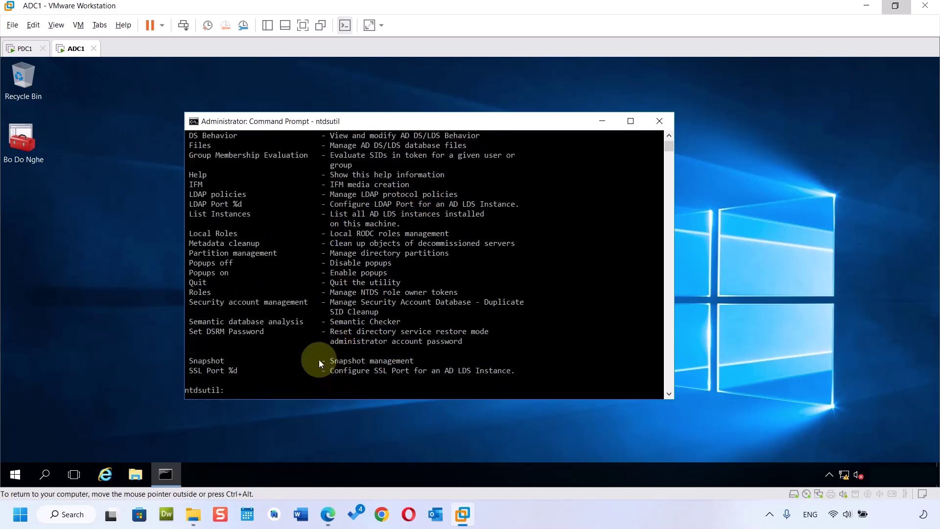
scroll(318, 362, down, 1)
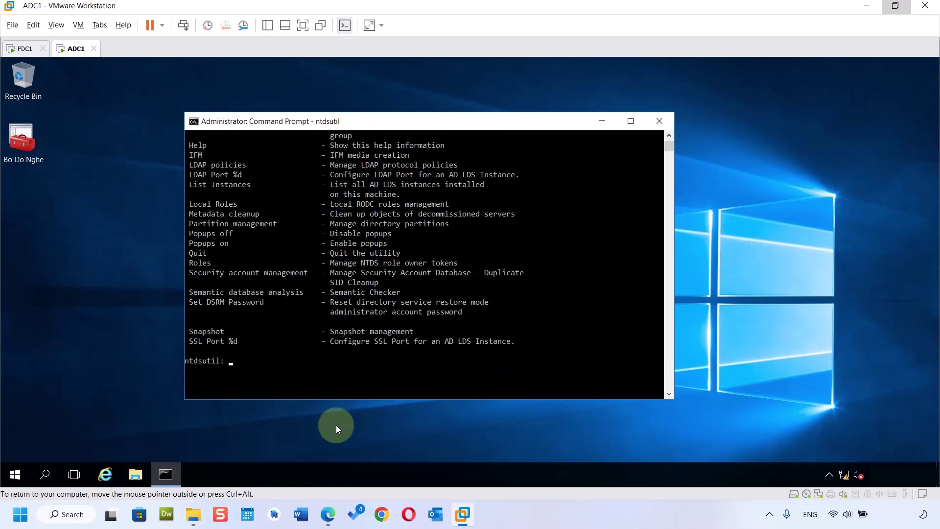
Enter the roles command in ntdsutil and list the fsmo maintenance commands with ?
drag(190, 262, 207, 263)
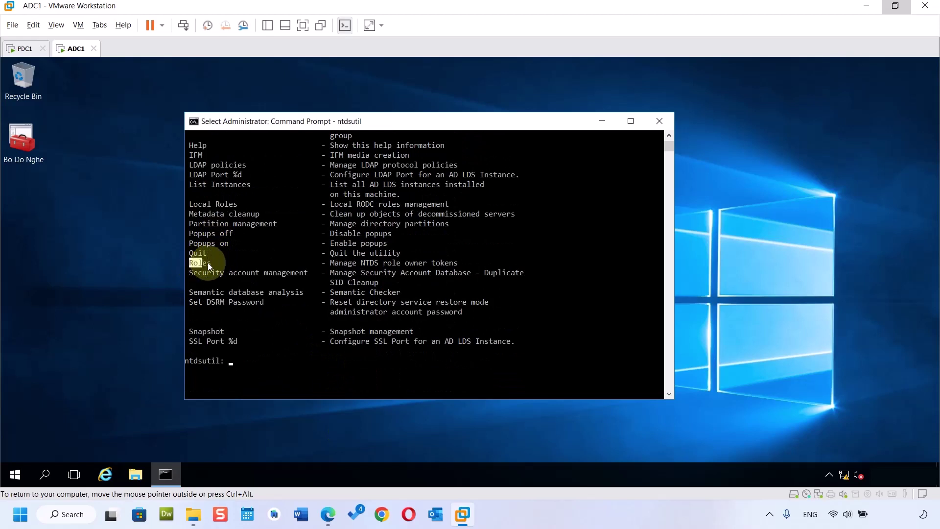
click(226, 362)
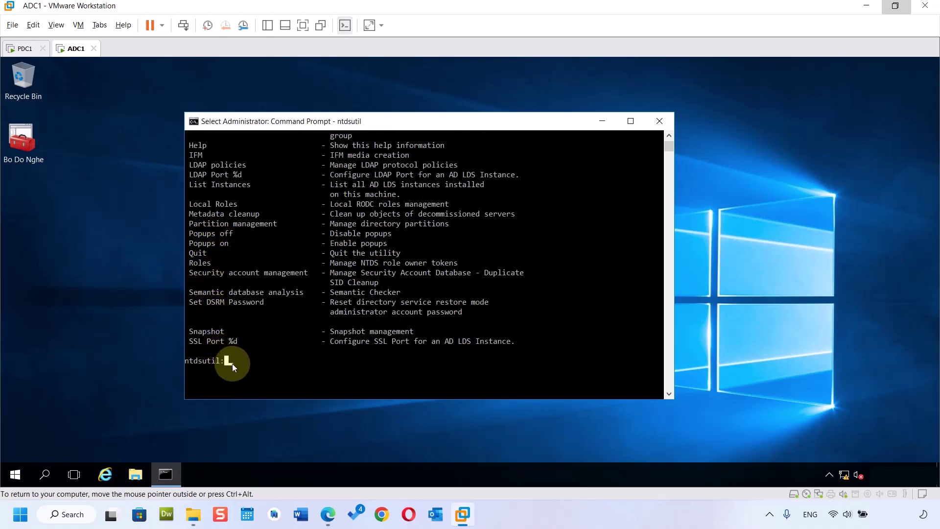
key(Escape)
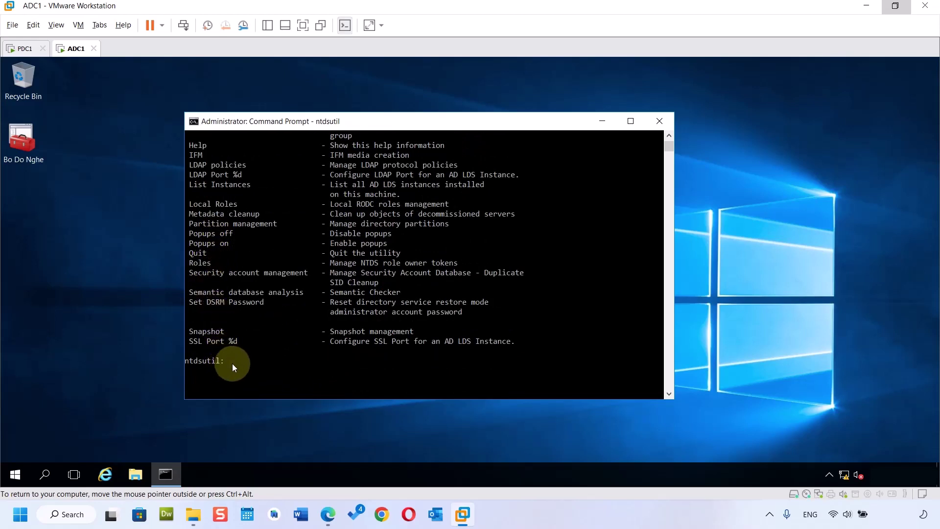
key(Return)
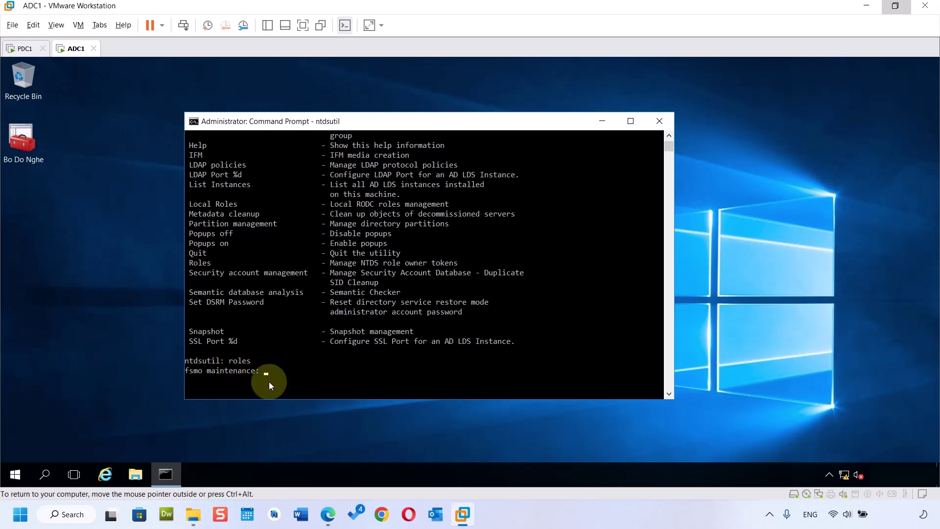
key(Return)
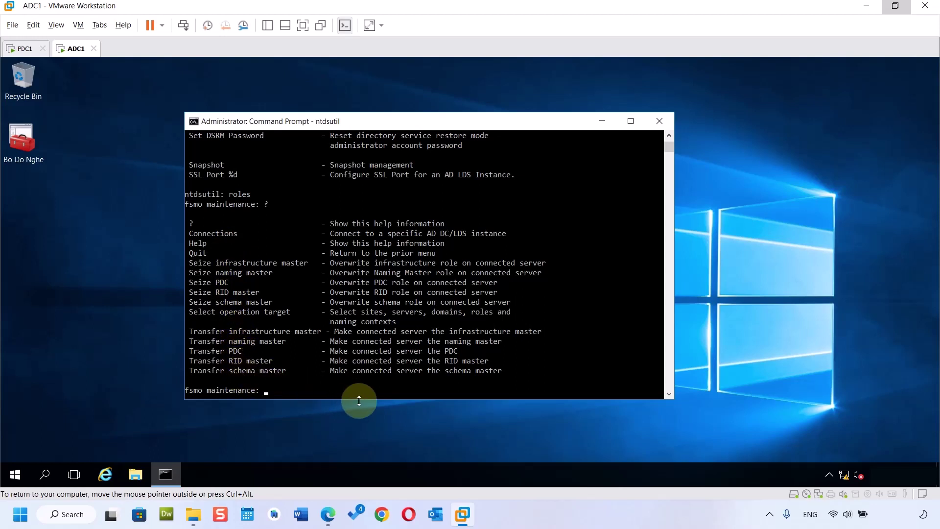
Consult step B7 of the lab PDF and run connections at the fsmo maintenance prompt on ADC1
click(328, 514)
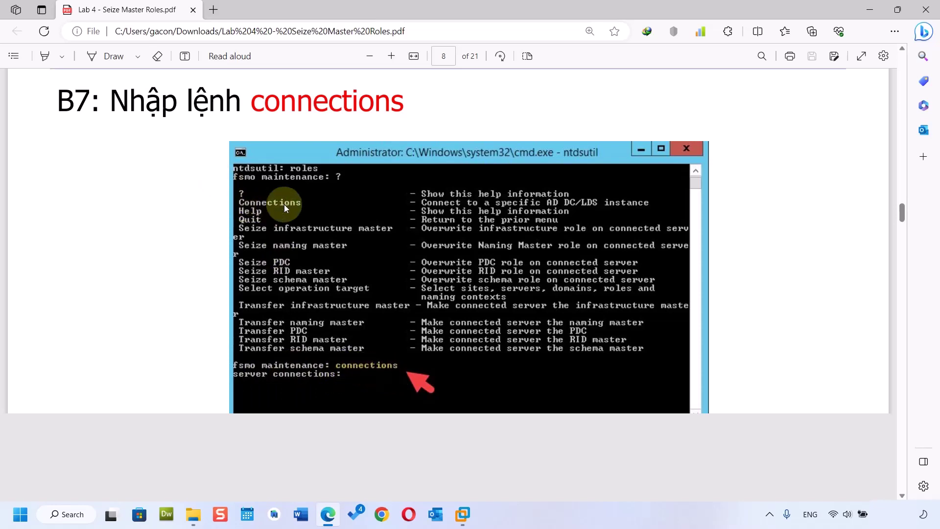
mouse_move(462, 514)
click(489, 399)
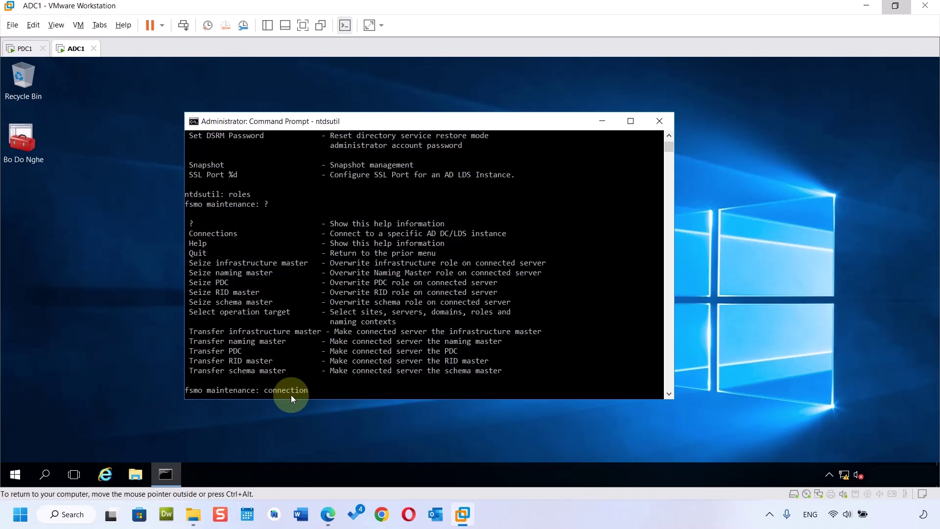
key(Return)
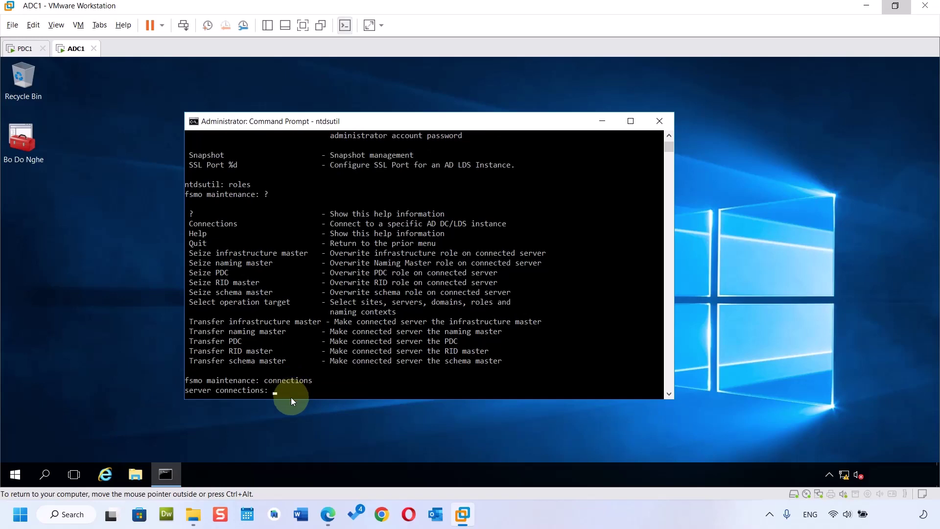
Consult step B8 of the lab PDF and list the server connections commands on ADC1 with ?
click(328, 514)
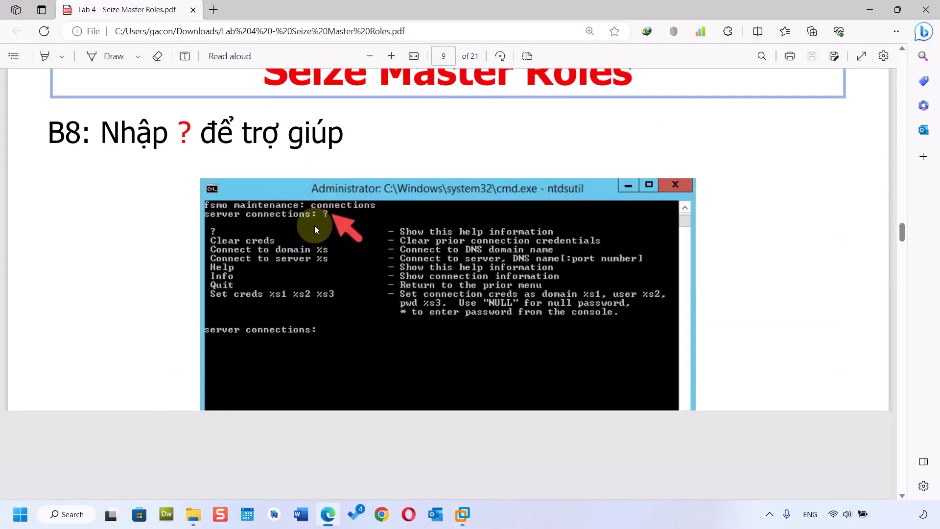
mouse_move(463, 514)
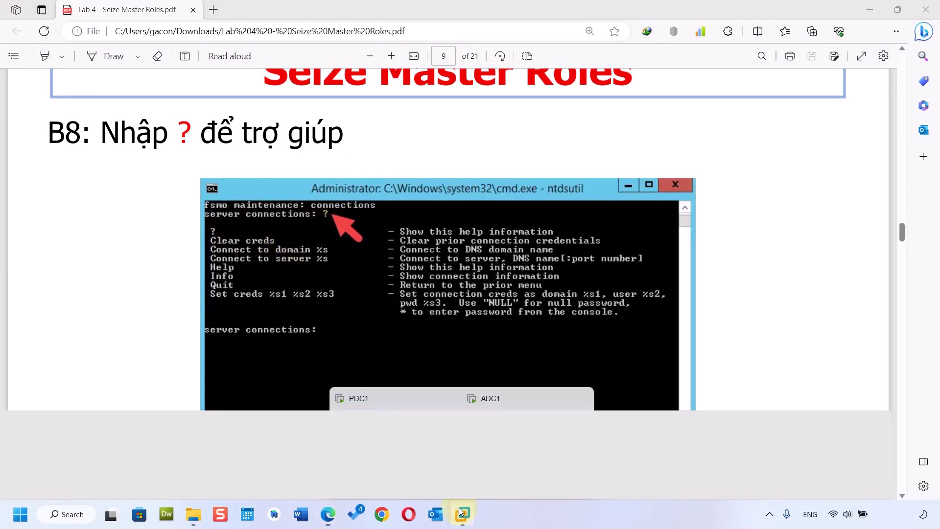
click(459, 436)
text(?)
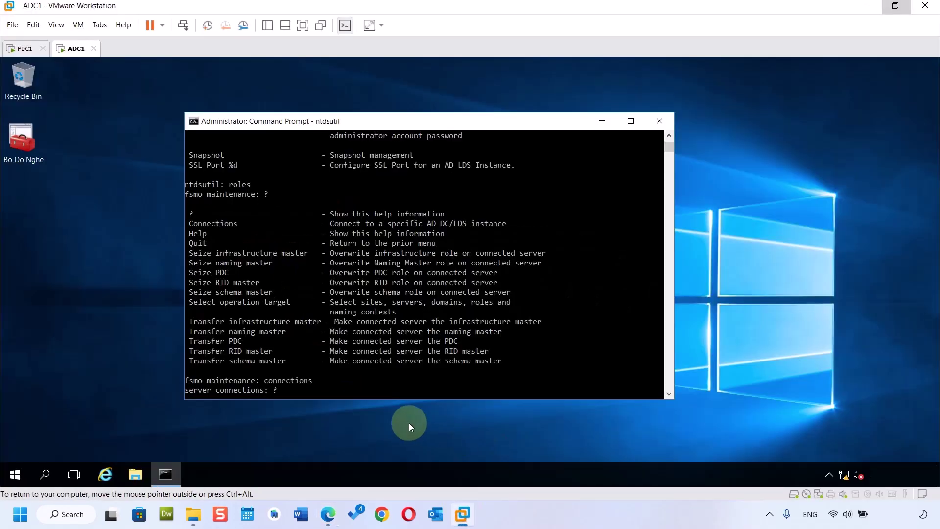
key(Return)
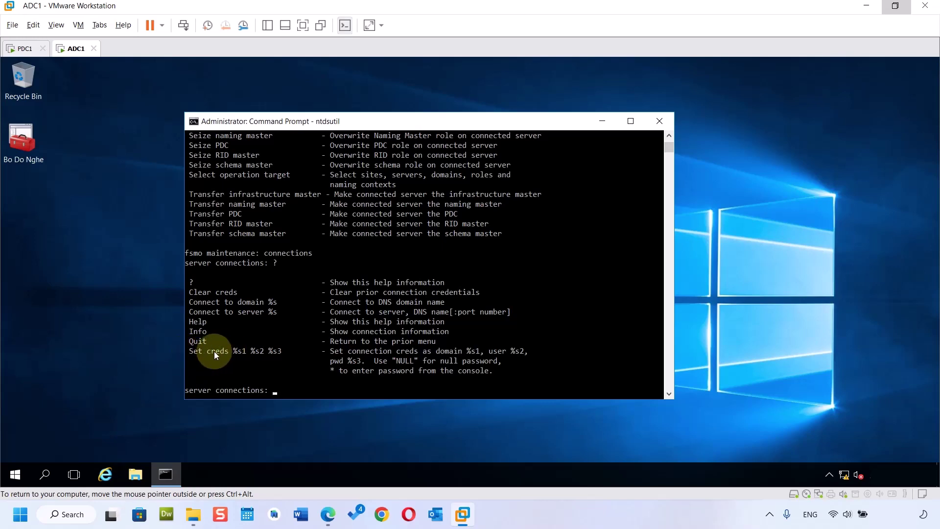
Consult step B9 of the lab PDF and enter set creds dom1.local administrator at the server connections prompt on ADC1
click(327, 514)
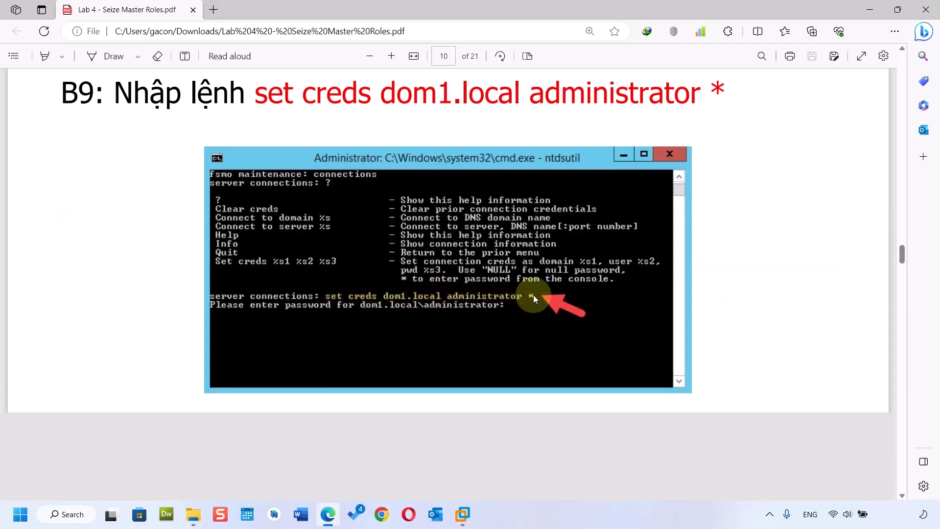
scroll(269, 330, up, 1)
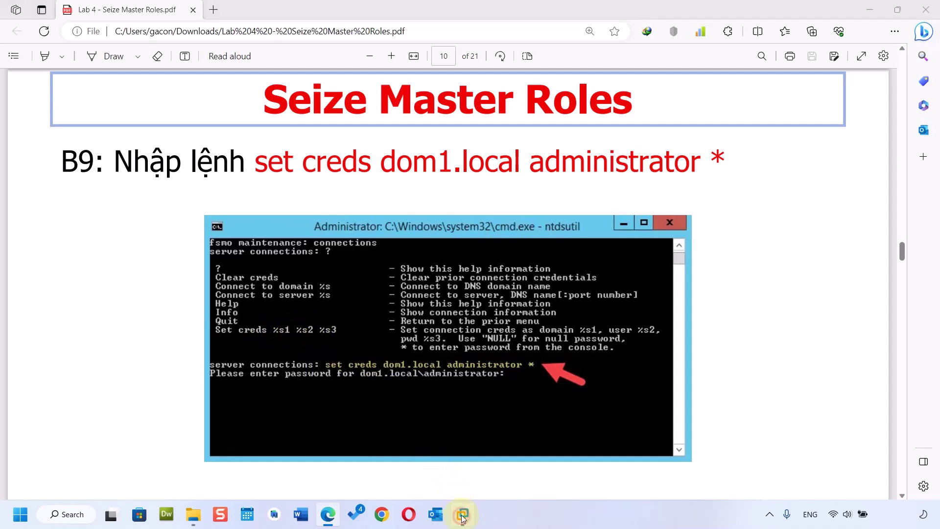
mouse_move(461, 513)
click(524, 435)
text(set creds do)
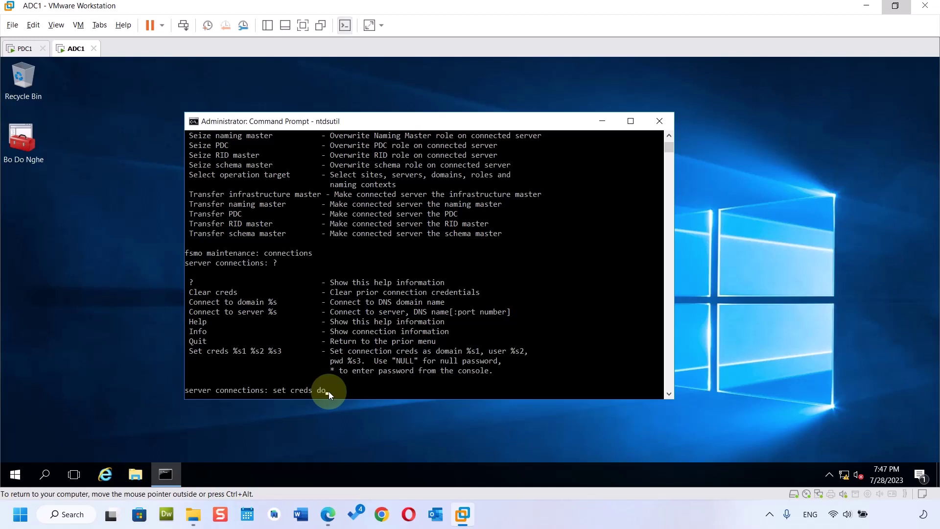
text(cal administrator)
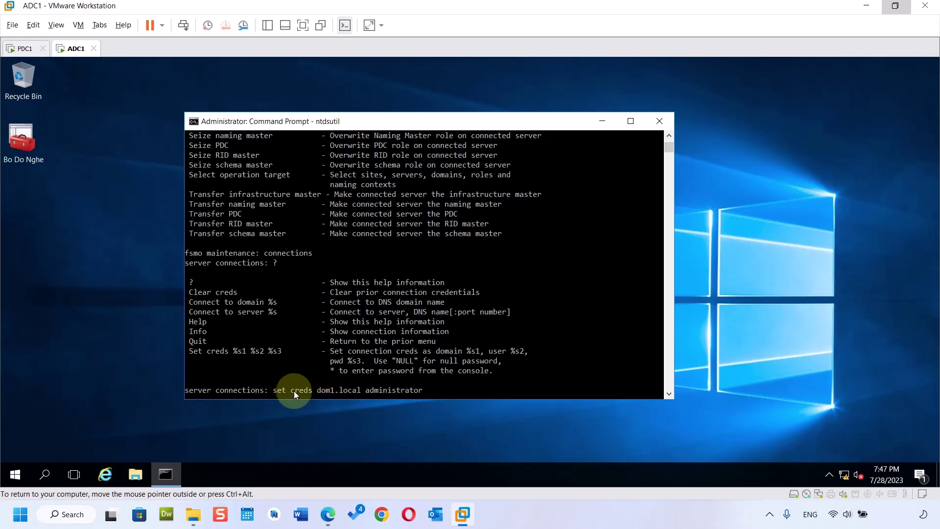
Recheck step B9 in the lab PDF, run the set creds command completed with *, and enter the administrator account's password
click(327, 514)
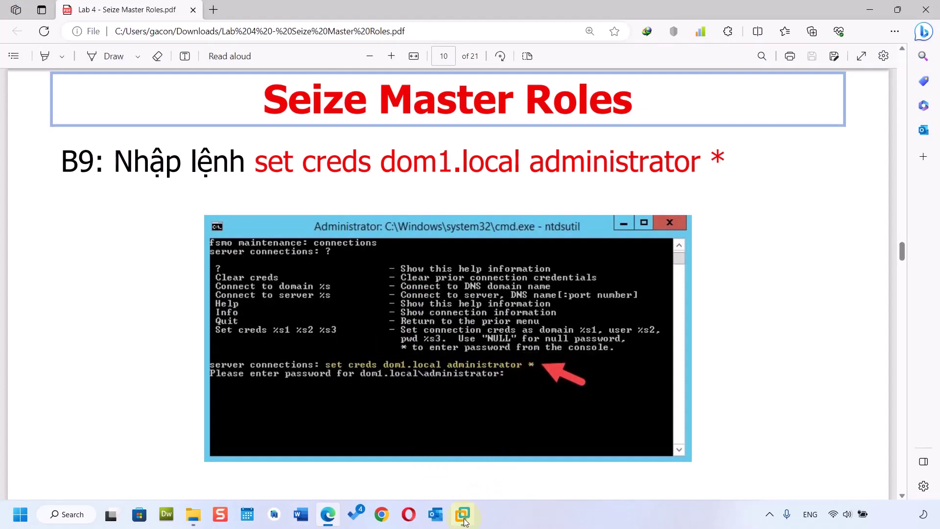
mouse_move(462, 513)
click(516, 440)
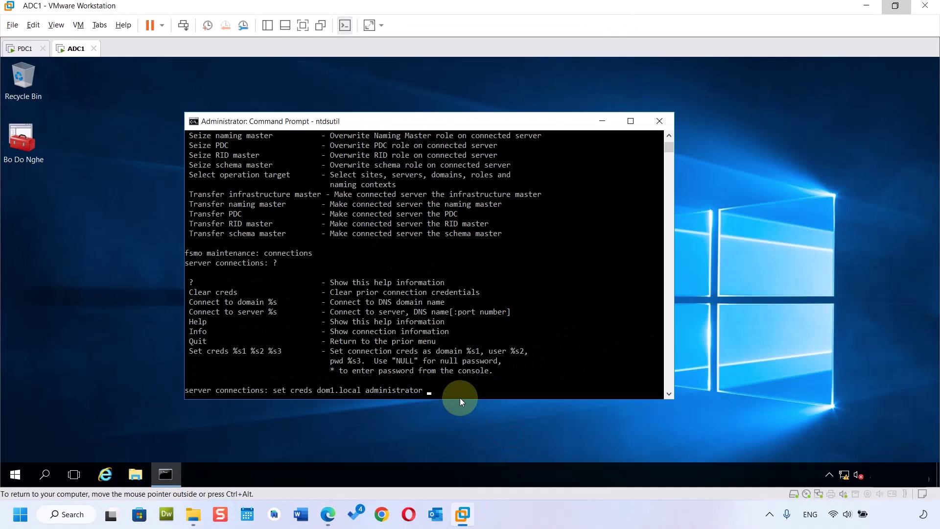
key(Return)
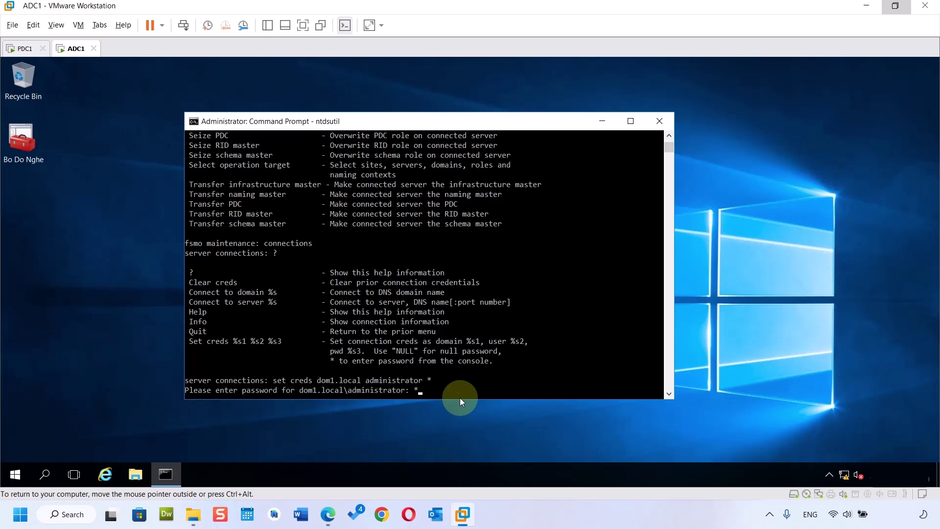
text(*******)
key(Return)
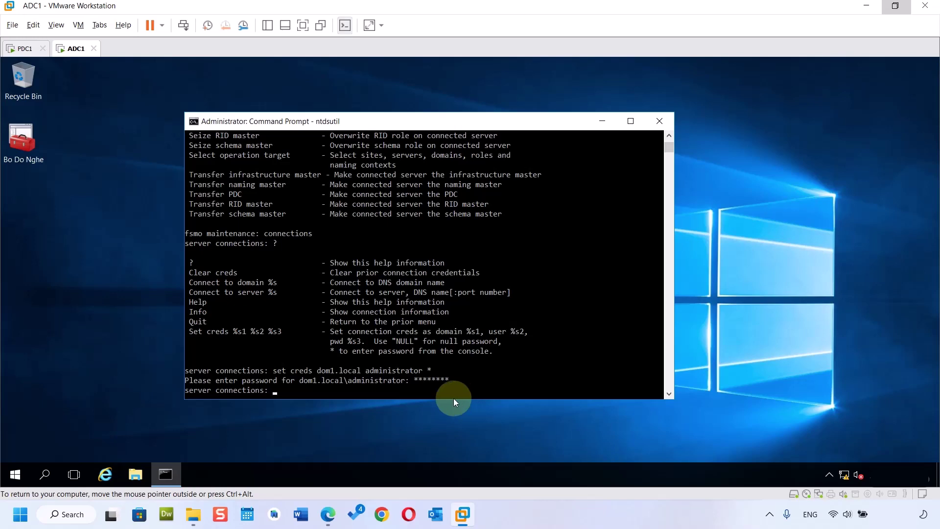
Consult step B11 of the lab PDF and run connect to domain dom1.local at the server connections prompt on ADC1
click(328, 514)
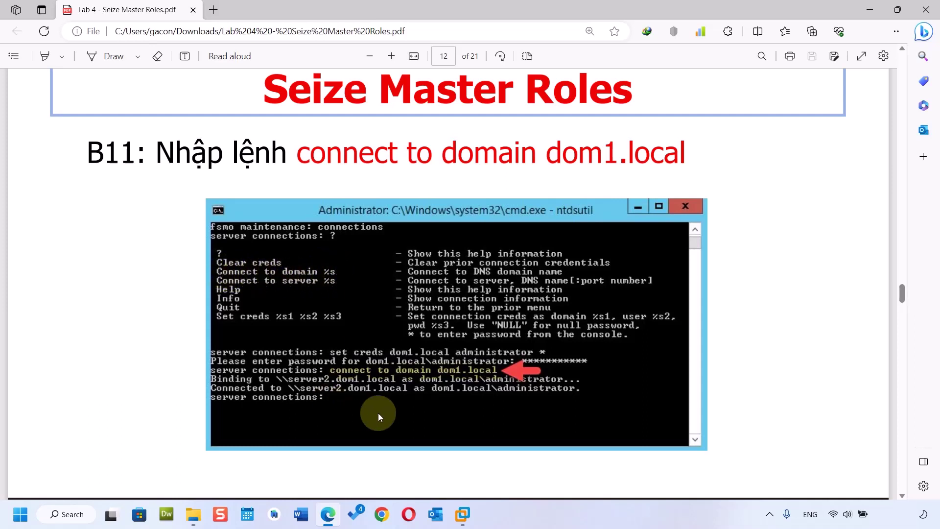
click(462, 514)
click(520, 429)
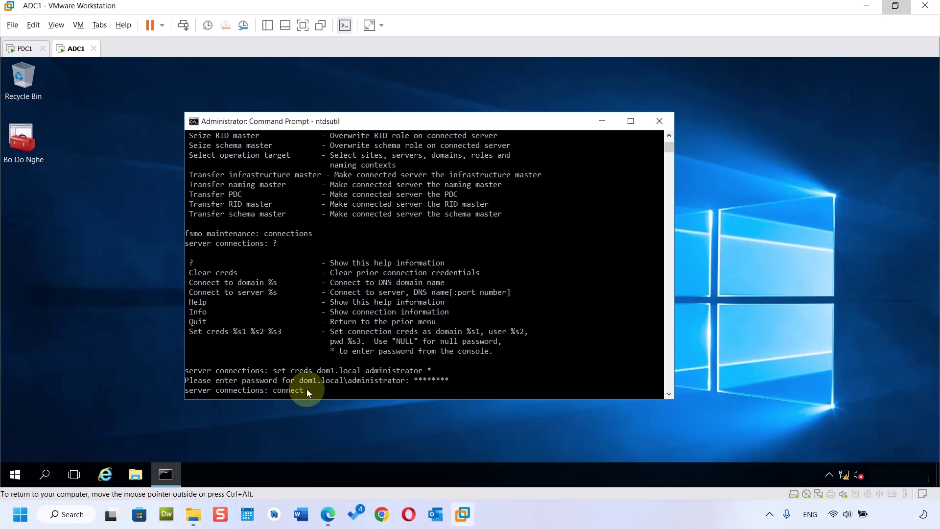
text(ain dom1.local)
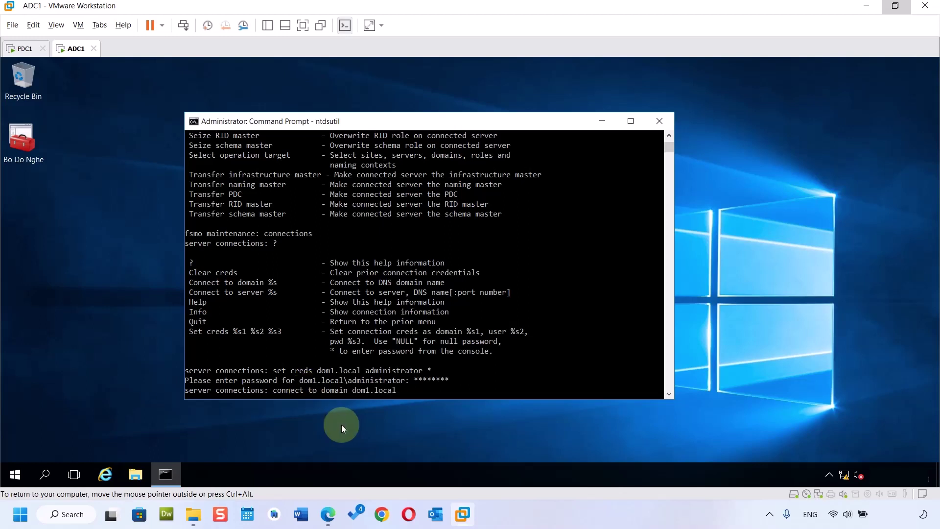
key(Return)
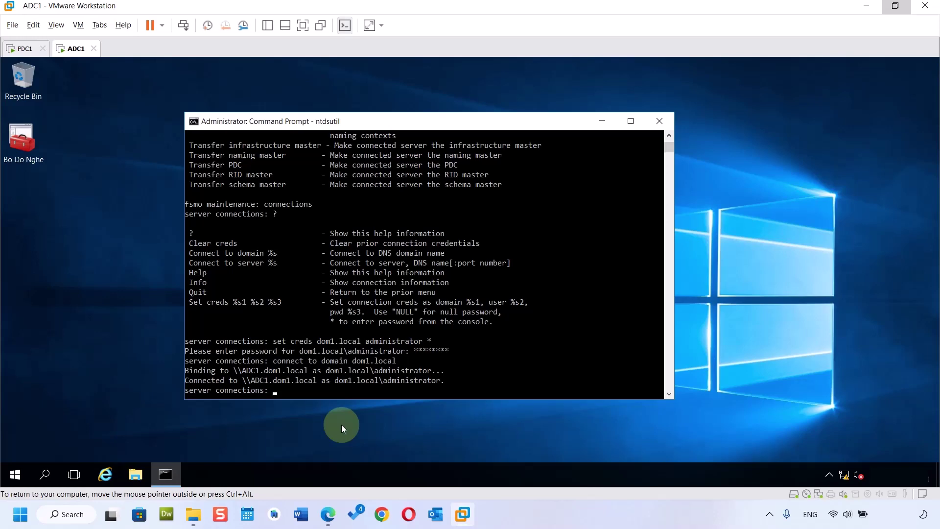
Consult step B12 of the lab PDF and return to the ADC1 virtual machine
click(327, 513)
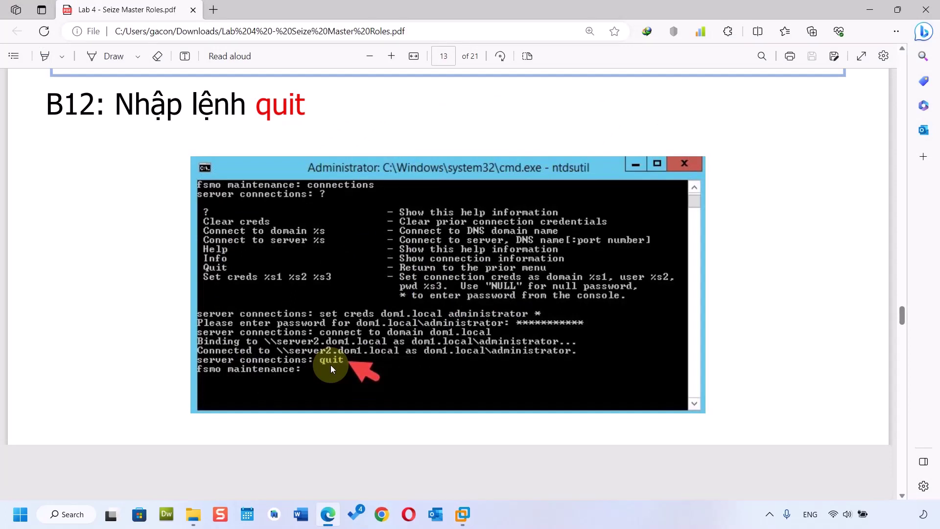
mouse_move(462, 514)
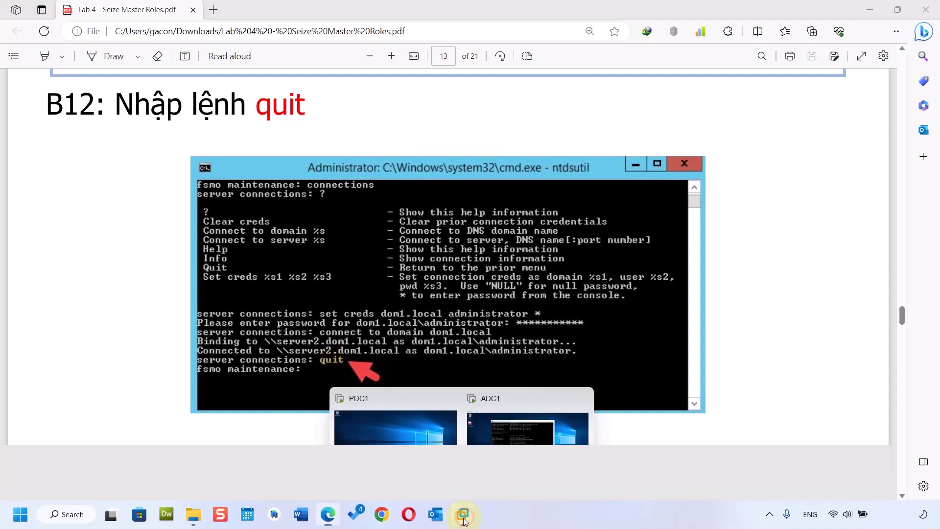
click(523, 425)
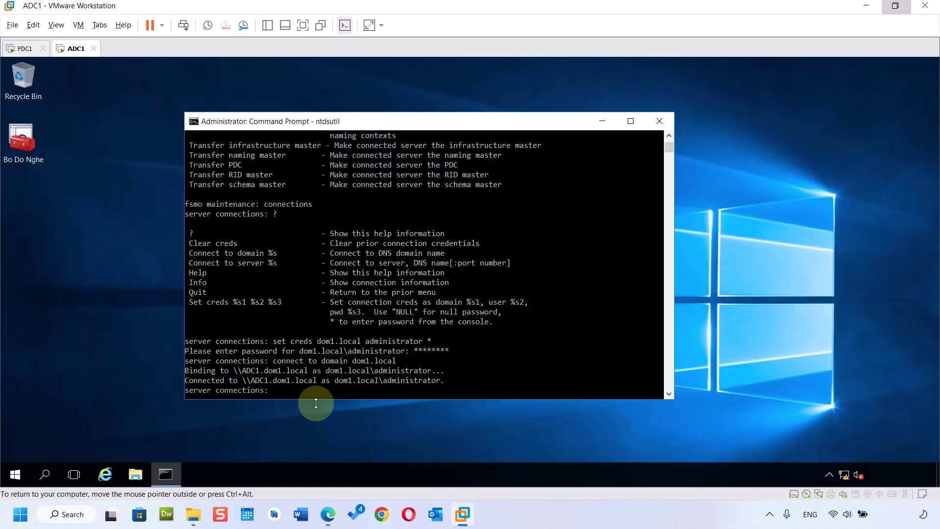
text(exit)
key(BackSpace)
key(BackSpace)
key(BackSpace)
key(BackSpace)
Leave server connections with quit, following step B12 of the lab PDF, and list the fsmo maintenance commands with ?
text(quit)
click(328, 514)
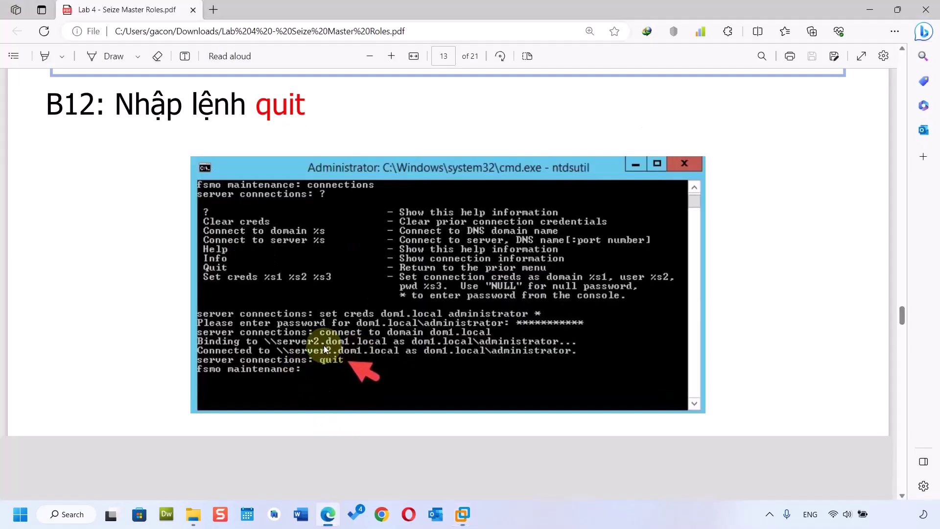
mouse_move(465, 514)
click(497, 449)
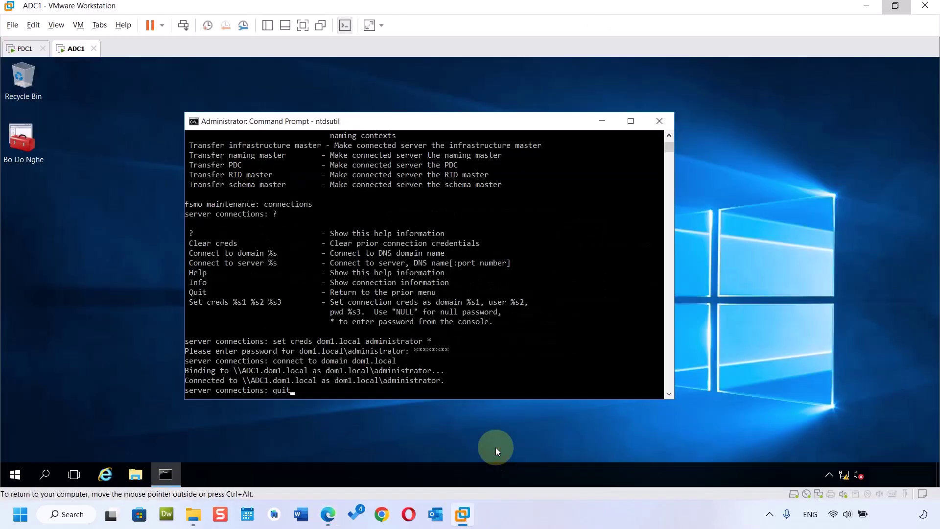
key(Return)
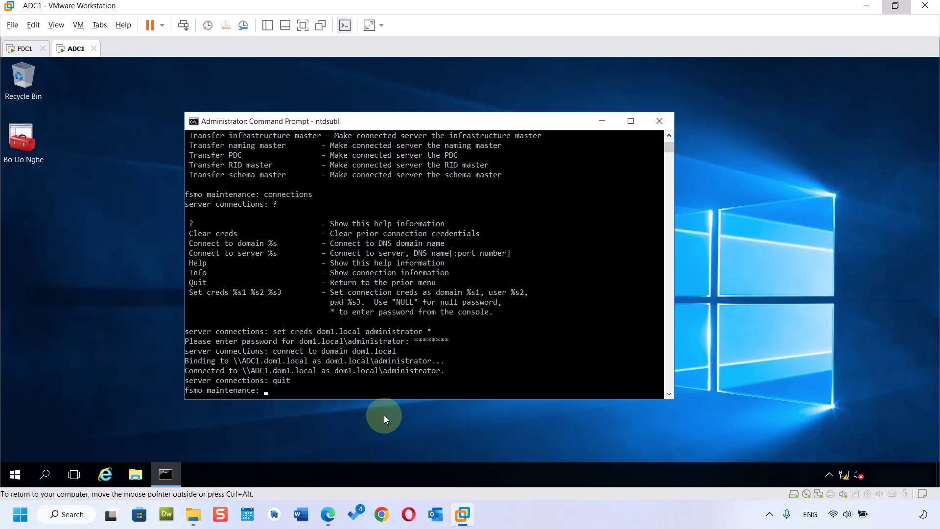
text(?)
key(Return)
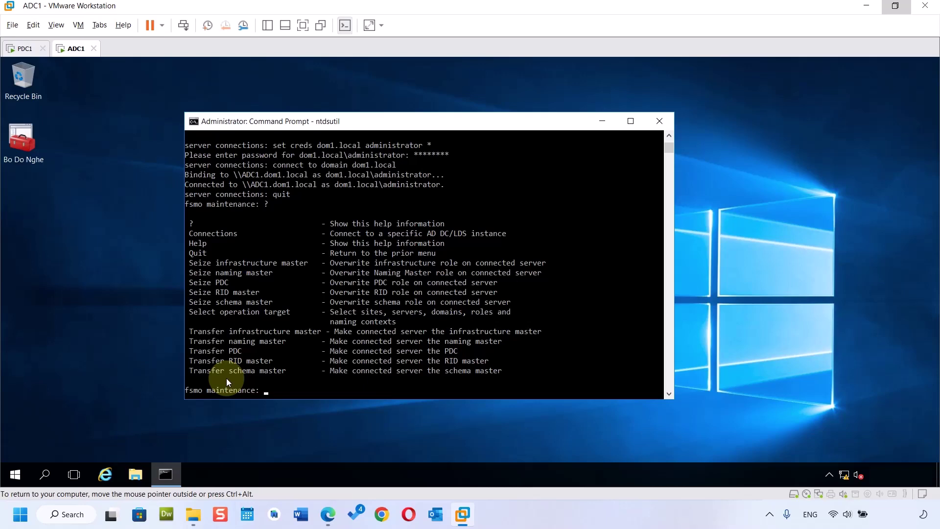
Consult step B14 of the lab PDF, run seize pdc on ADC1 and confirm the role seizure with Yes
key(alt+Tab)
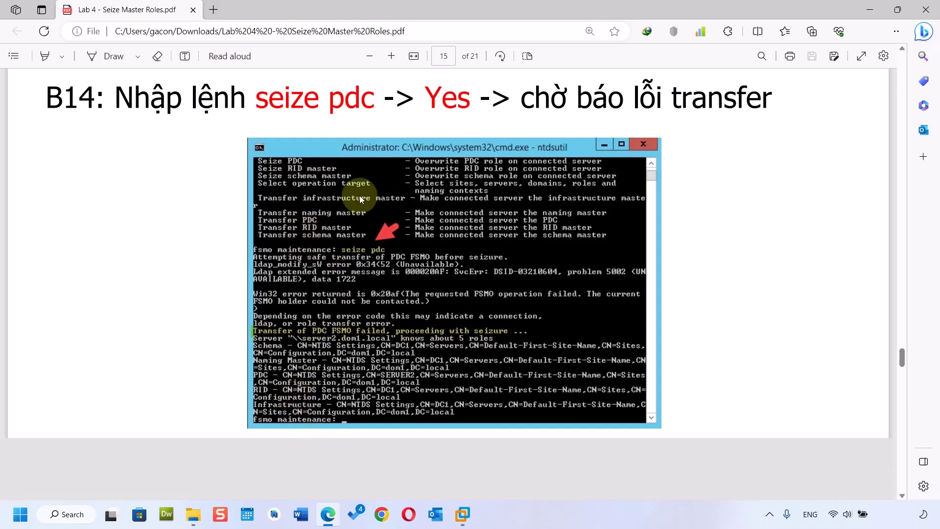
mouse_move(460, 515)
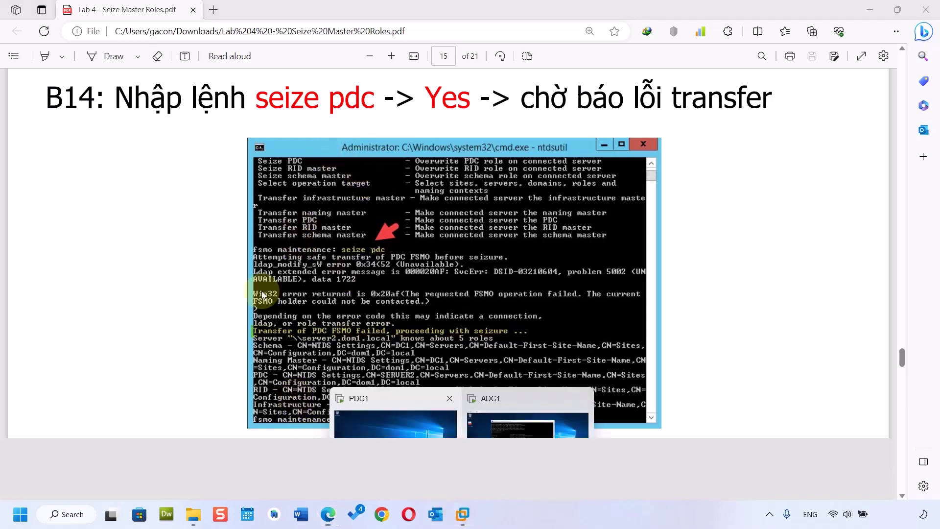
click(478, 425)
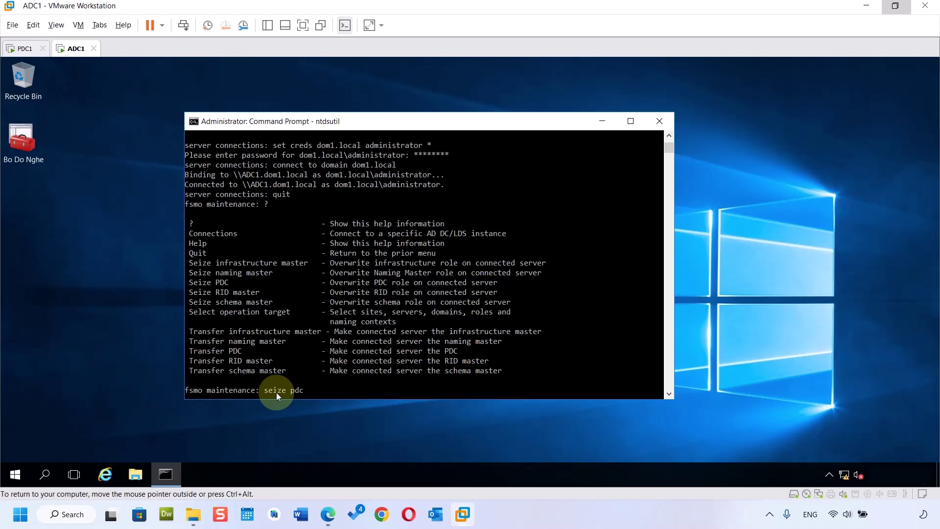
key(Return)
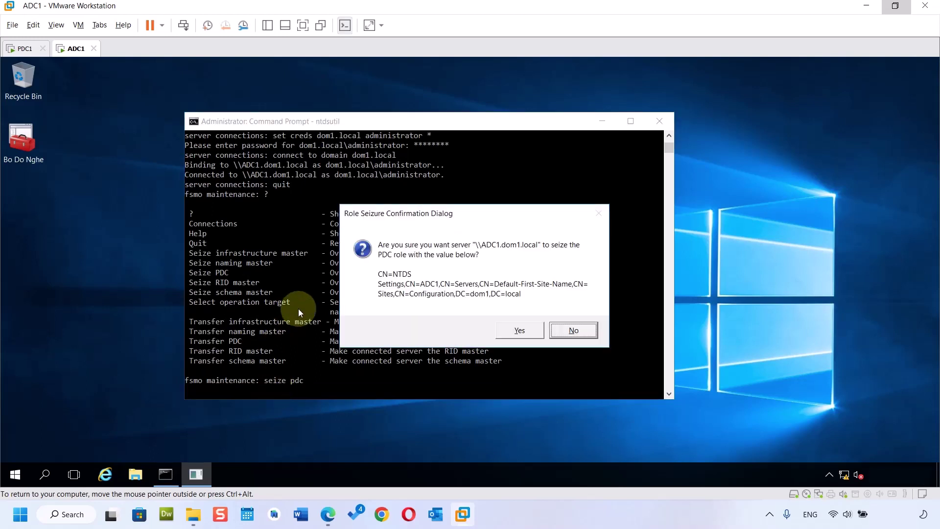
click(515, 330)
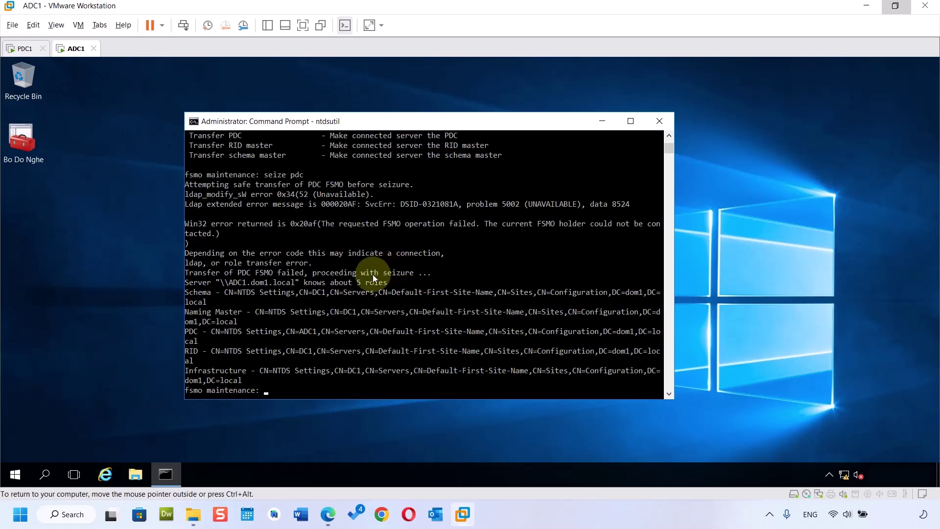
Consult the seize rid master step in the lab PDF and check the Seize commands in the help list on ADC1
key(alt+Tab)
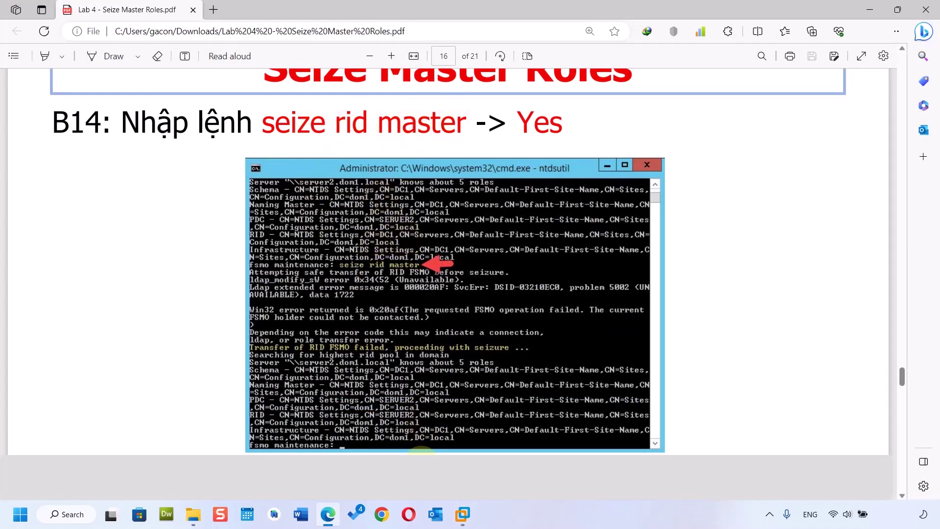
click(499, 453)
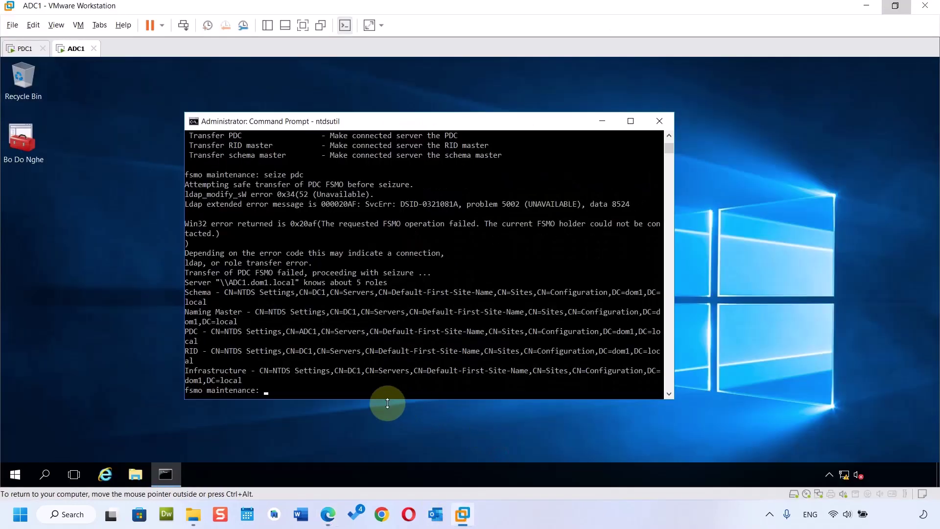
scroll(363, 262, up, 2)
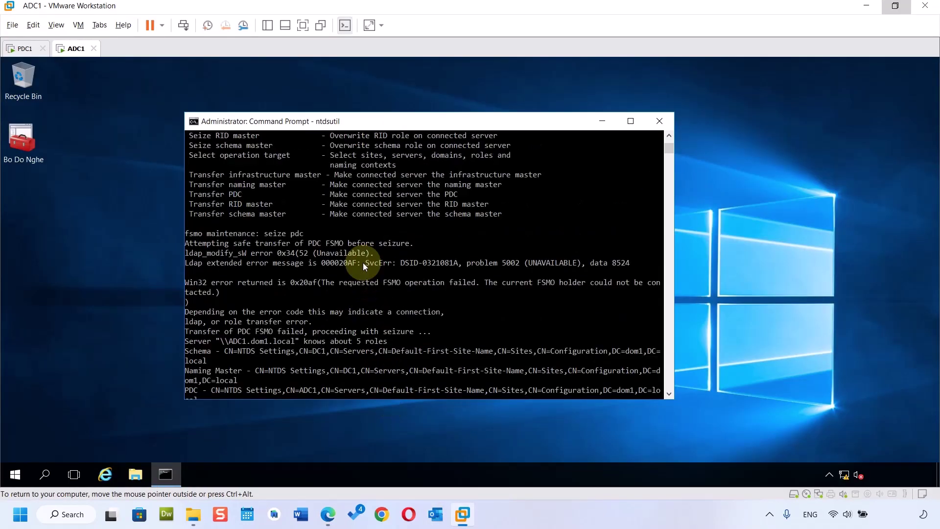
scroll(252, 216, up, 1)
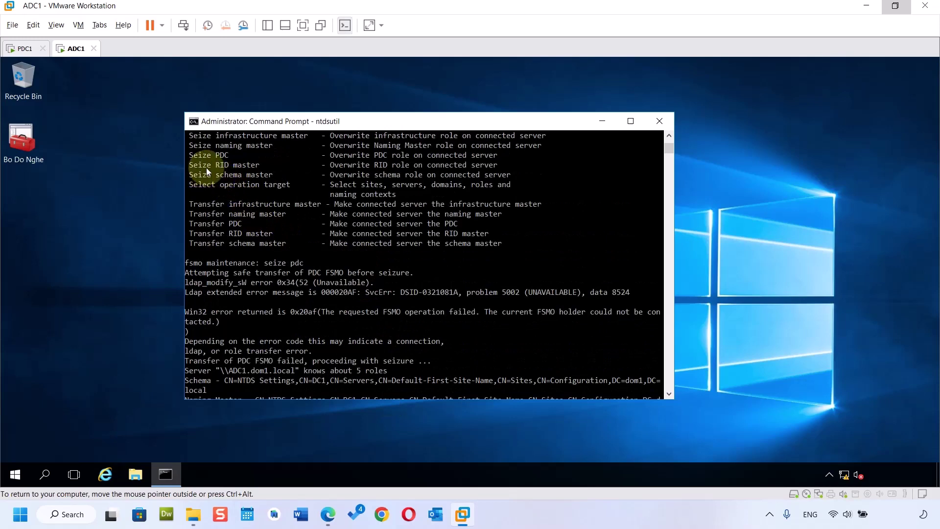
scroll(312, 288, down, 4)
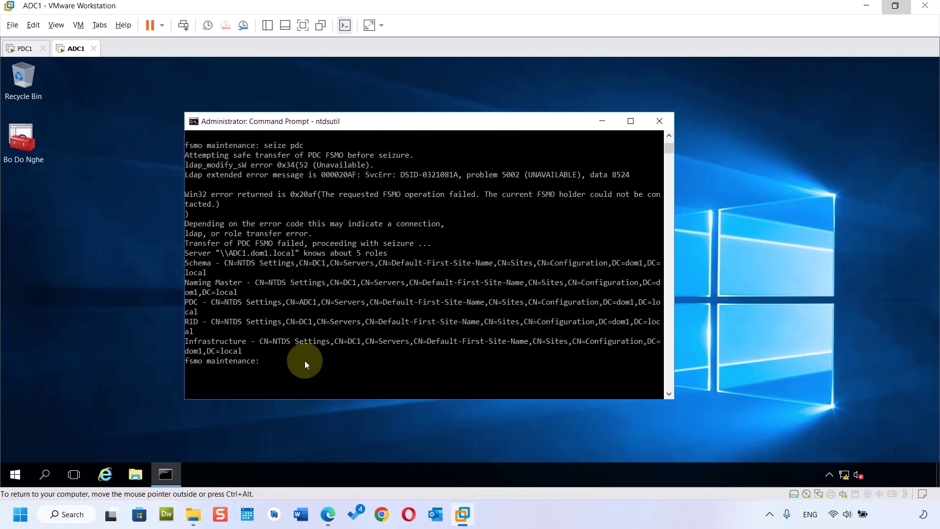
Try to run sieze rid master at the fsmo maintenance prompt and recheck the command's spelling in the help list
text(ieze rid master)
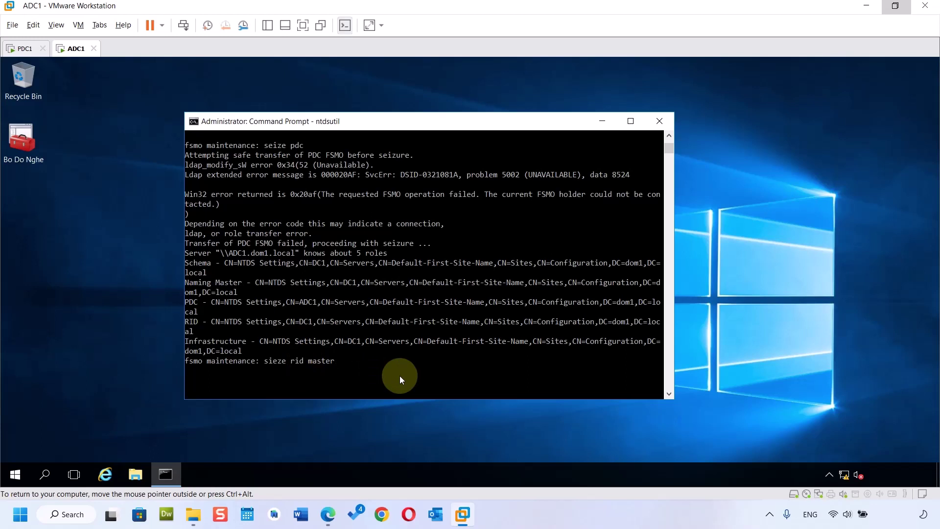
key(Return)
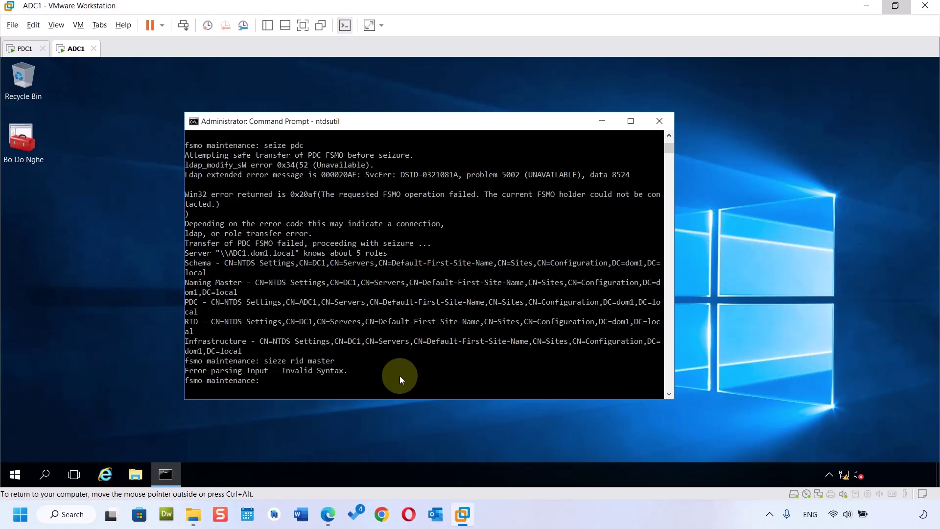
scroll(378, 372, up, 4)
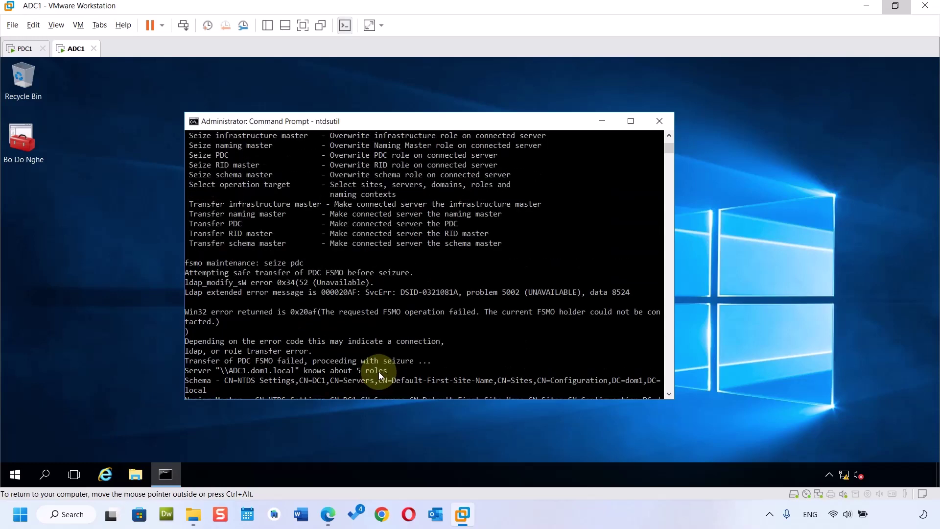
scroll(378, 371, down, 4)
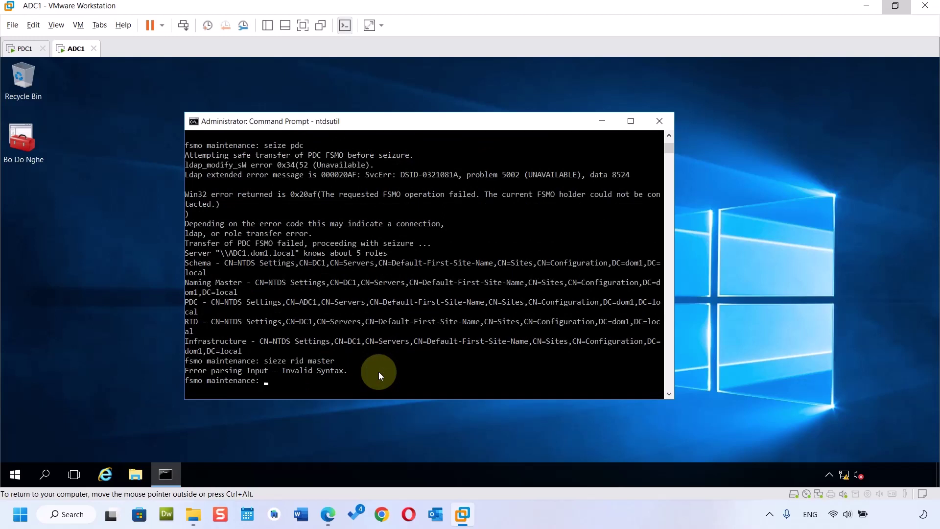
Recall the mistyped command and correct it to seize rid master, checking the spelling in the fsmo maintenance help list
key(Up)
key(Left)
key(Left)
key(Left)
key(Left)
key(Left)
key(Left)
key(Left)
key(Left)
key(Left)
key(BackSpace)
key(BackSpace)
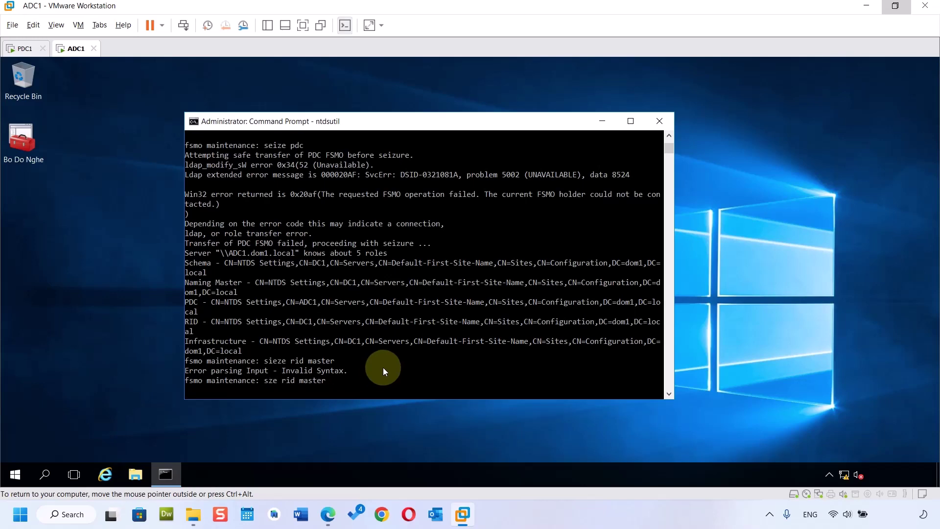
scroll(383, 367, up, 3)
scroll(383, 370, up, 2)
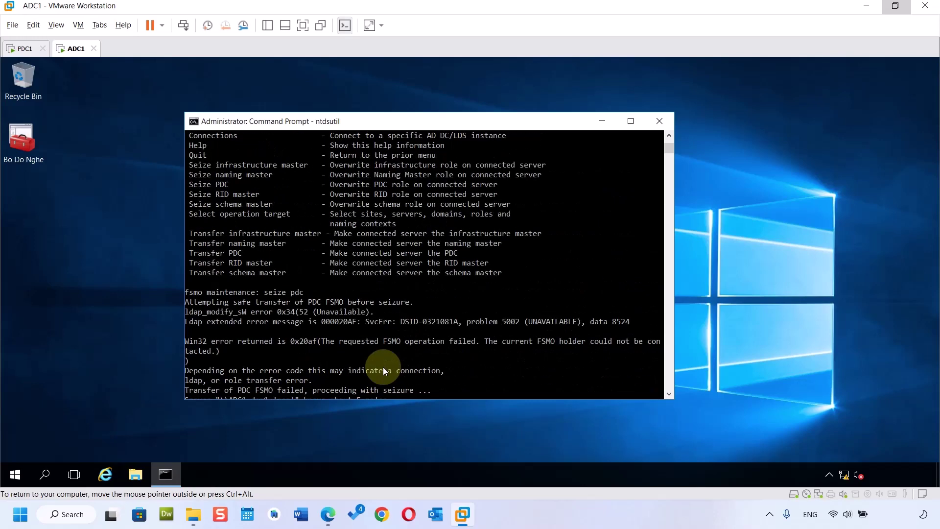
scroll(383, 370, up, 1)
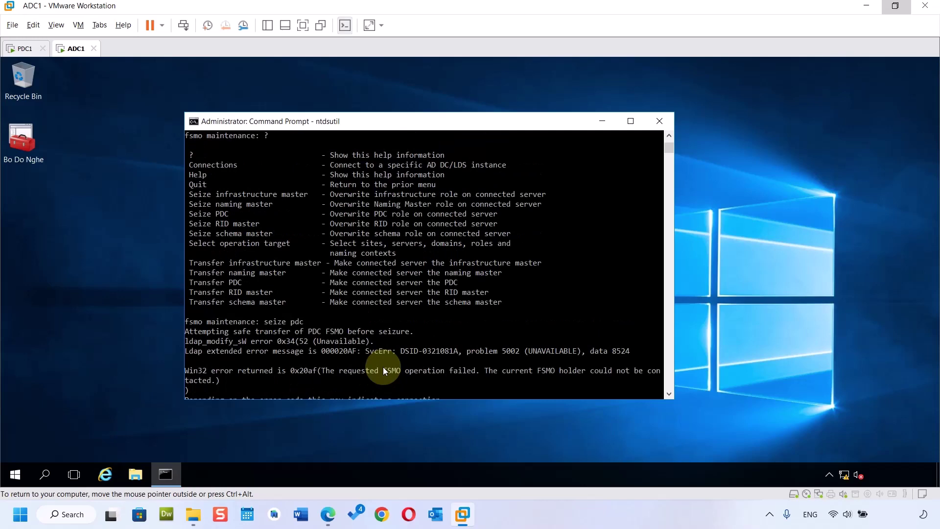
scroll(383, 371, down, 8)
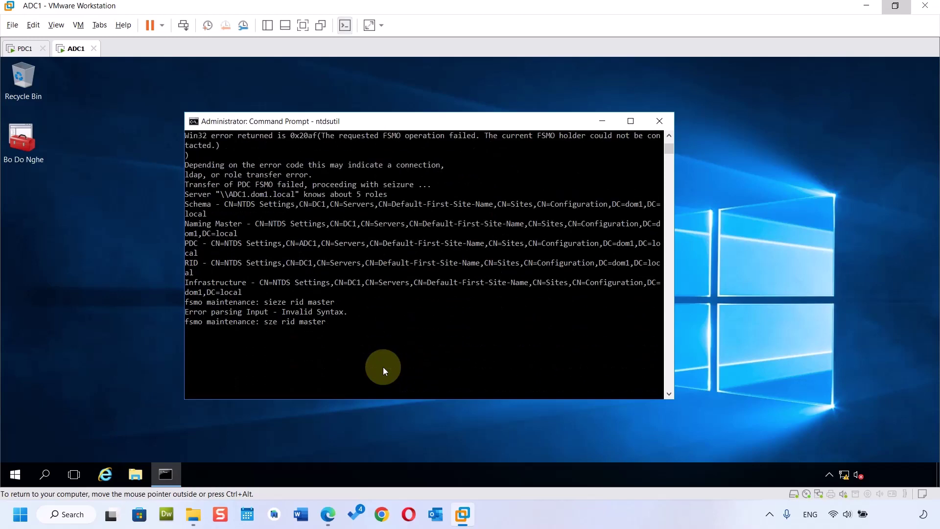
text(ei)
key(Right)
key(Right)
key(Right)
key(Right)
key(Right)
key(Right)
key(Right)
key(Right)
key(Right)
key(Right)
key(Right)
key(Right)
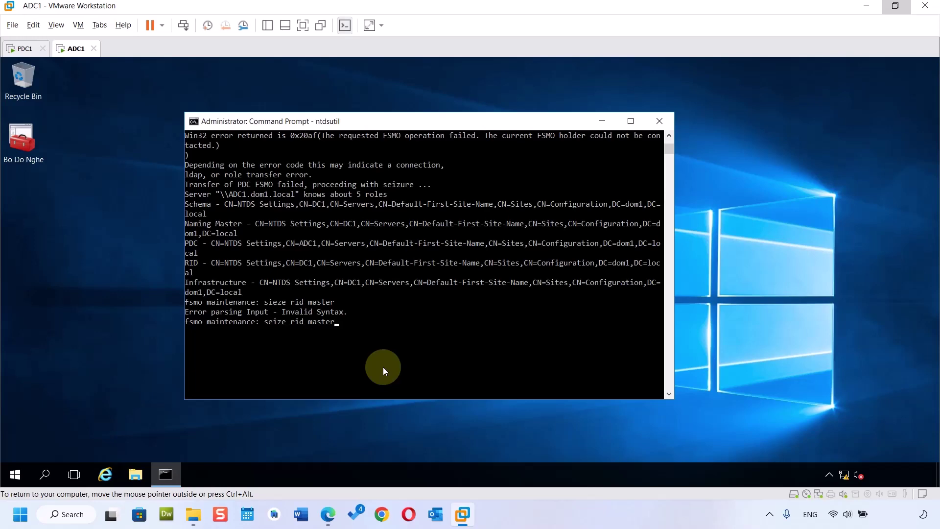
Check the command against step B14 of the lab PDF, run seize rid master on ADC1 and confirm the role seizure with Yes
click(331, 525)
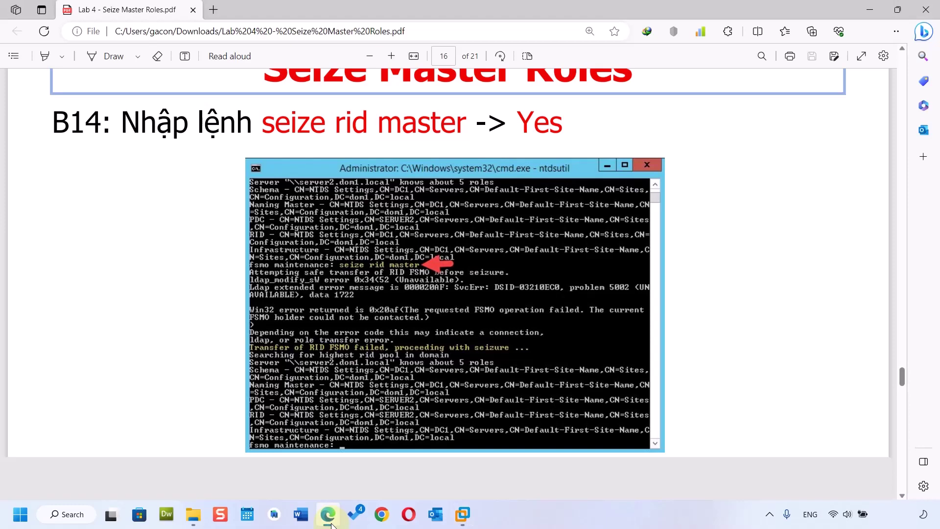
click(331, 524)
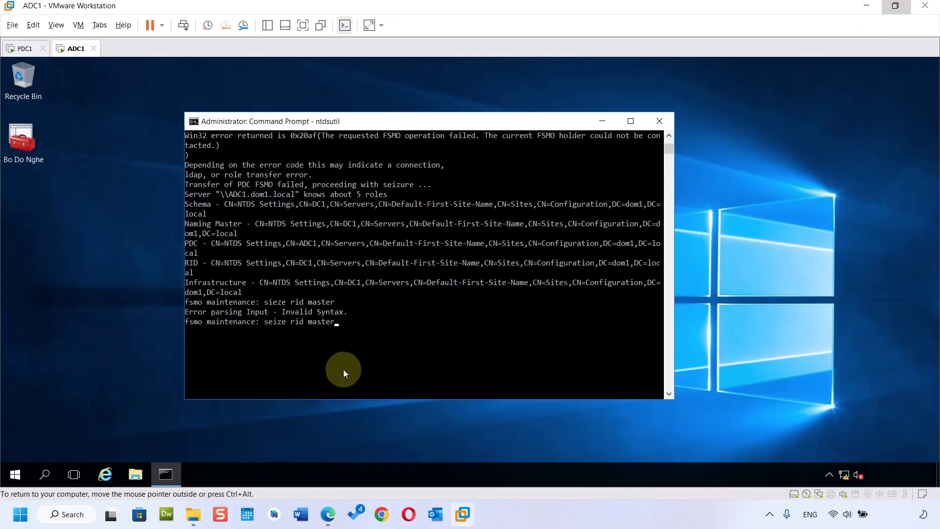
key(Return)
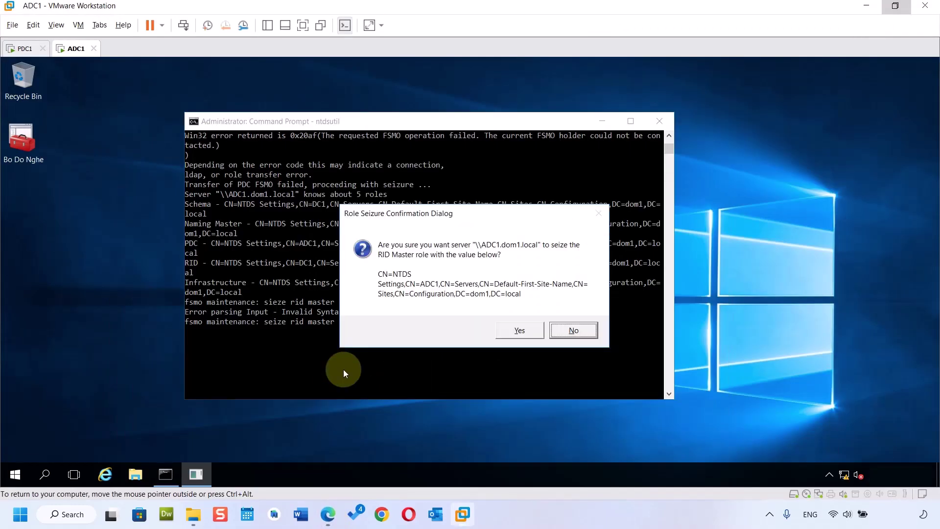
click(515, 331)
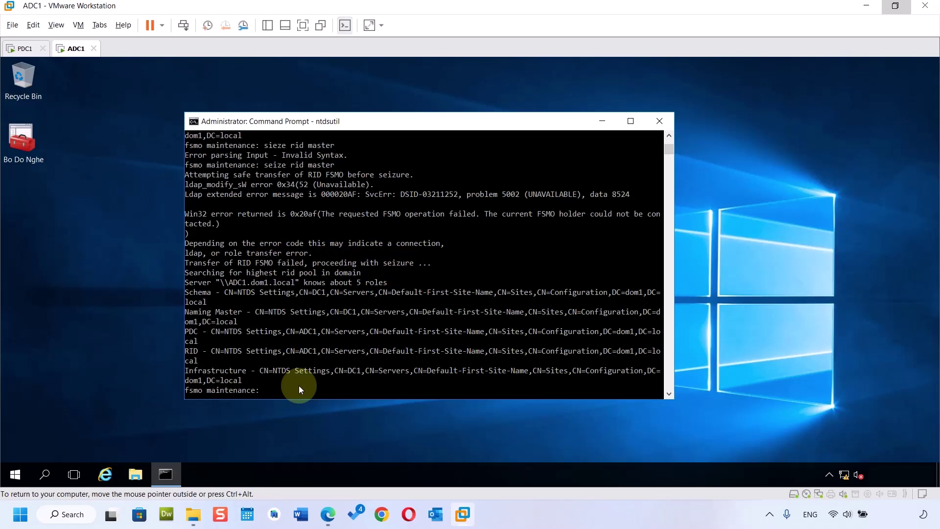
Consult step B15 of the lab PDF, run seize infrastructure master on ADC1 and confirm the role seizure with Yes
click(327, 514)
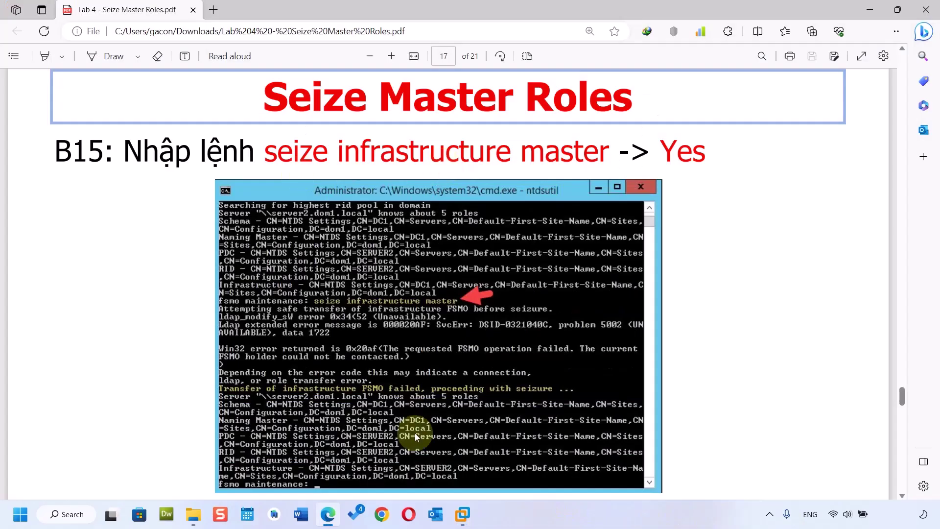
mouse_move(463, 496)
click(503, 444)
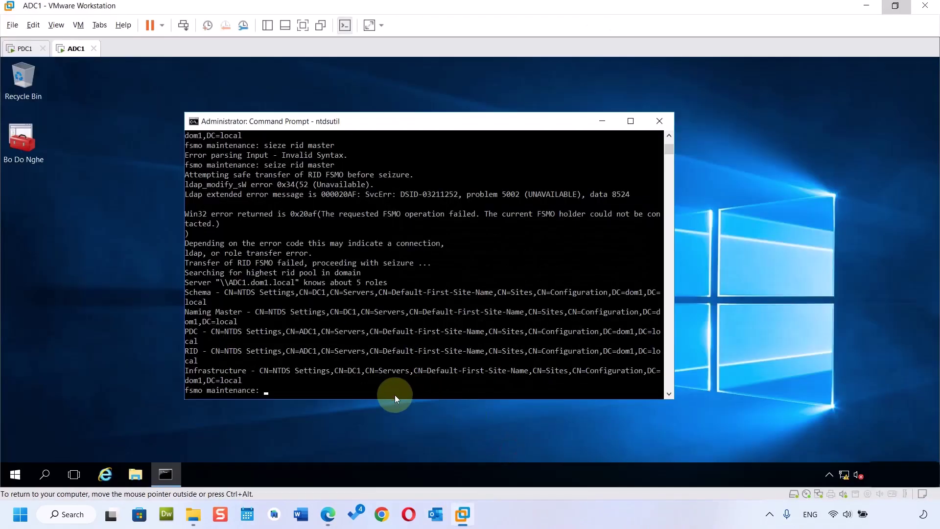
text(se)
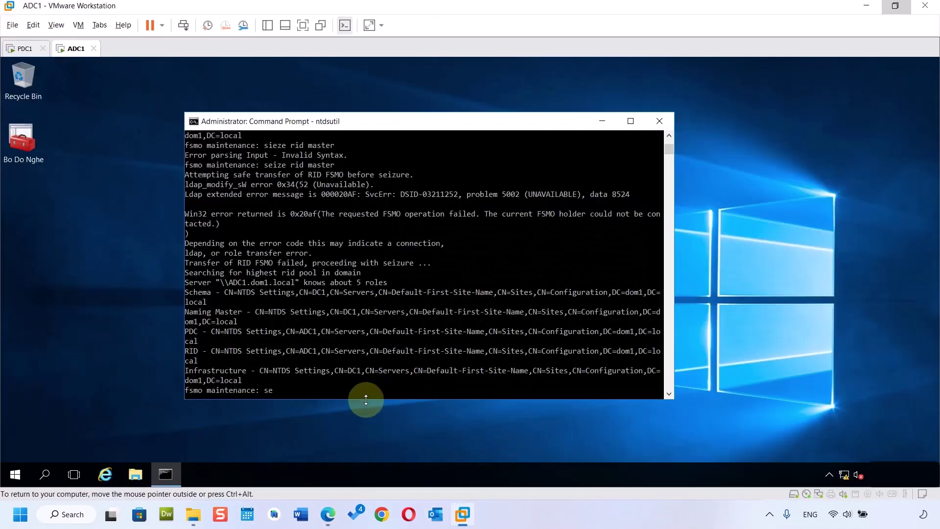
text(ize infrastructure master)
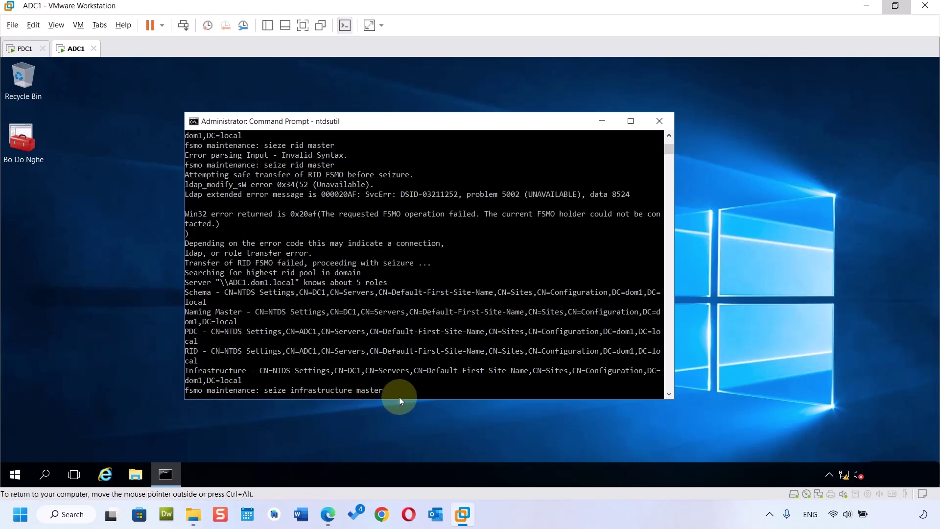
key(Return)
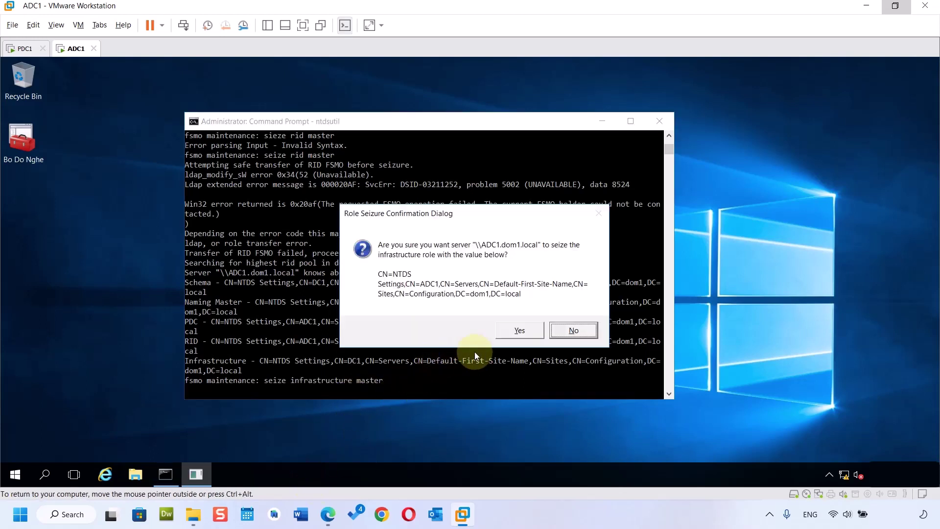
click(520, 331)
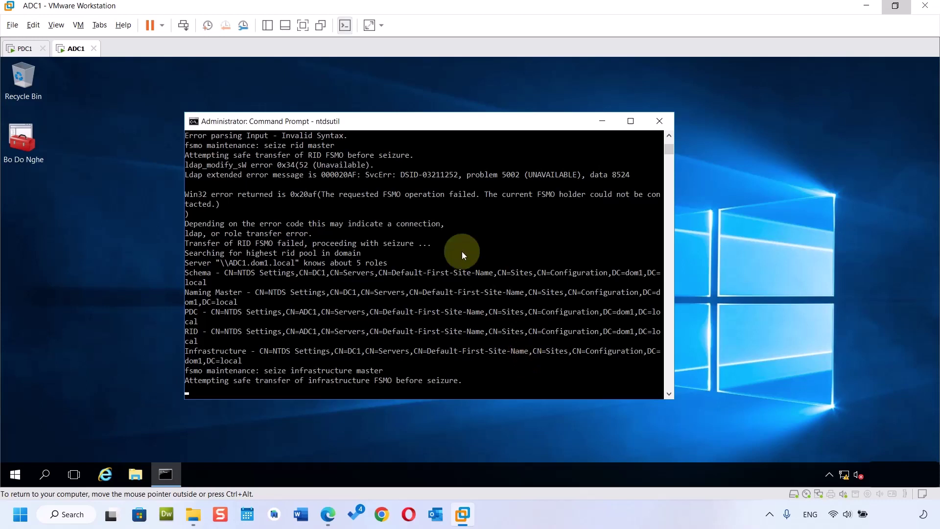
click(769, 514)
click(700, 518)
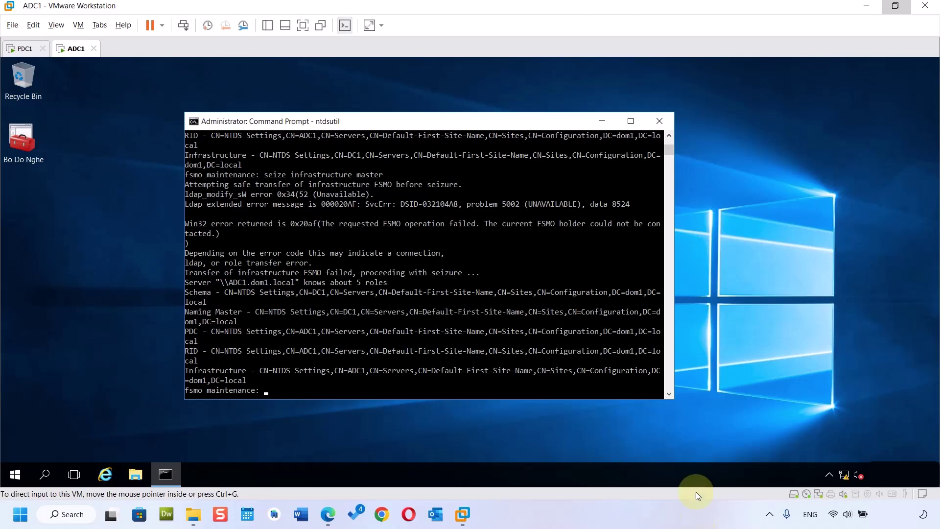
Consult step B16 of the lab PDF, run seize naming master on ADC1 and confirm the role seizure with Yes
key(alt+Tab)
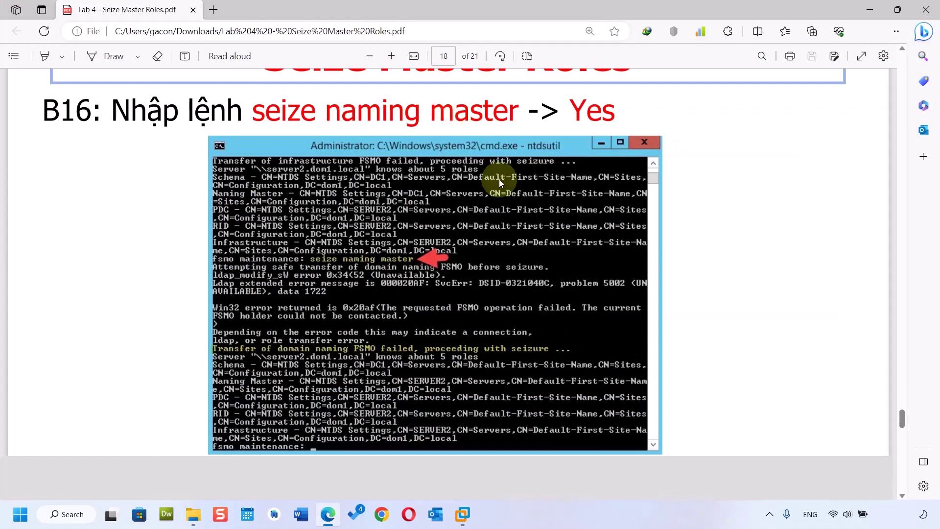
click(462, 513)
click(509, 445)
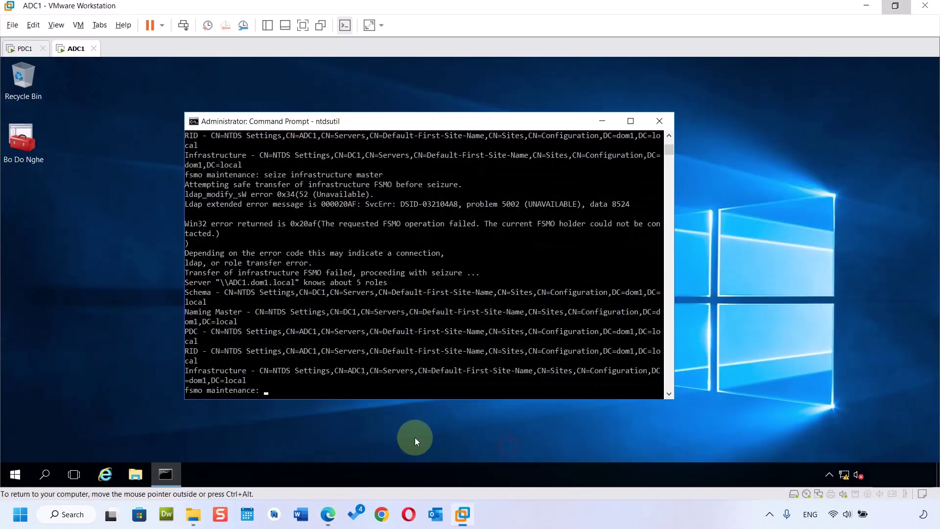
text(sei)
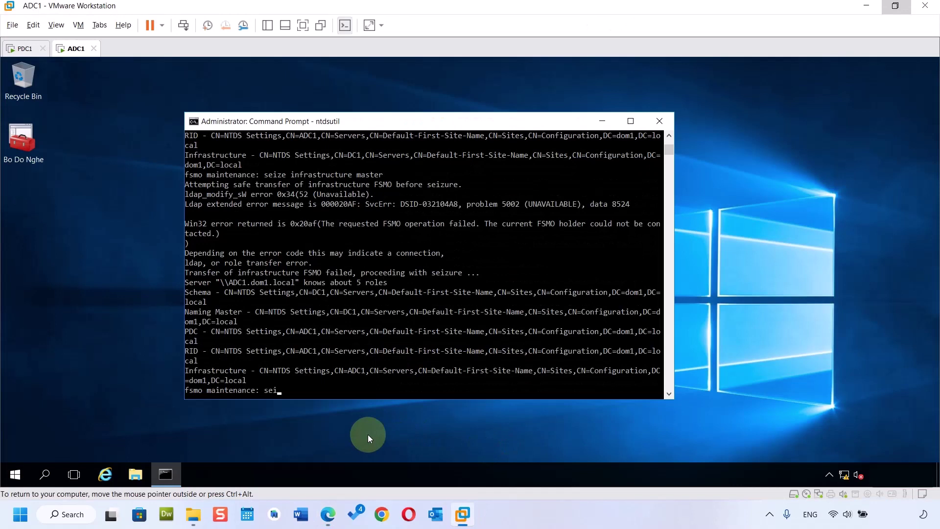
text(ze naming master)
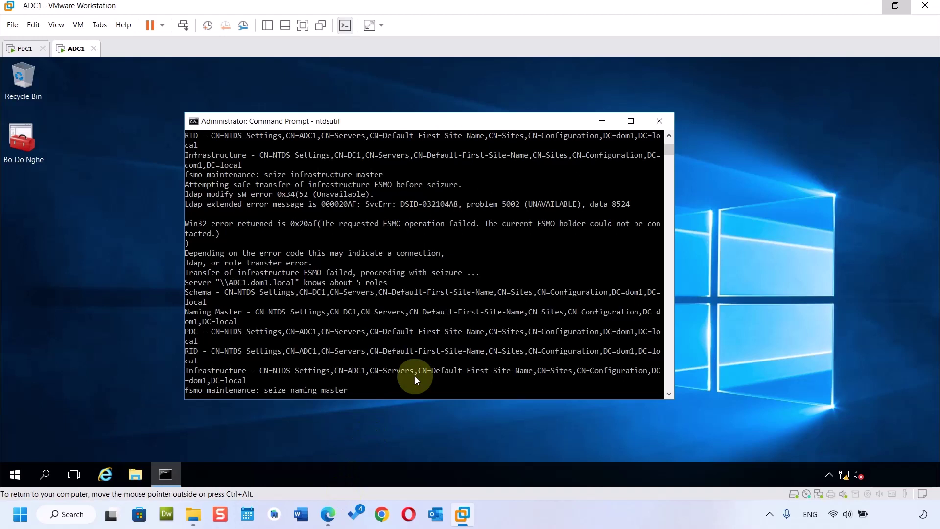
key(Return)
click(521, 334)
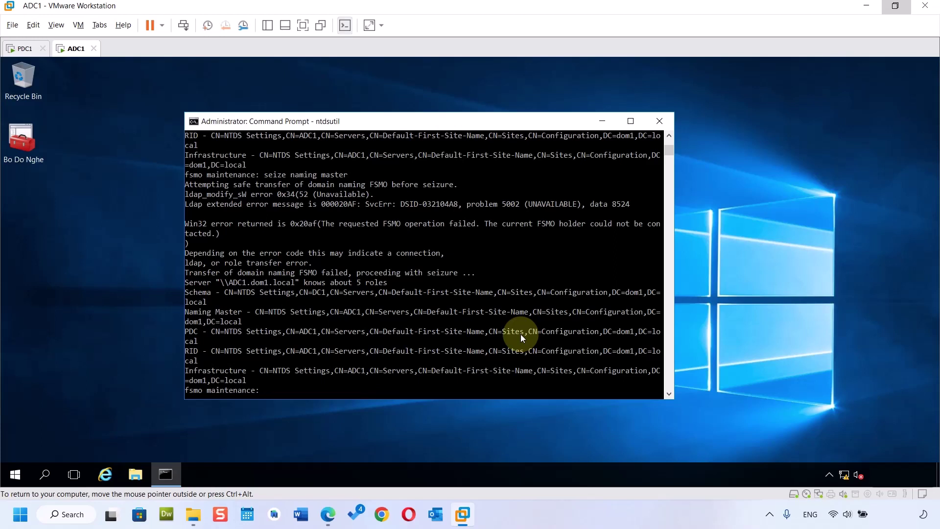
Run seize schema master at the fsmo maintenance prompt and confirm the role seizure with Yes
text(seize )
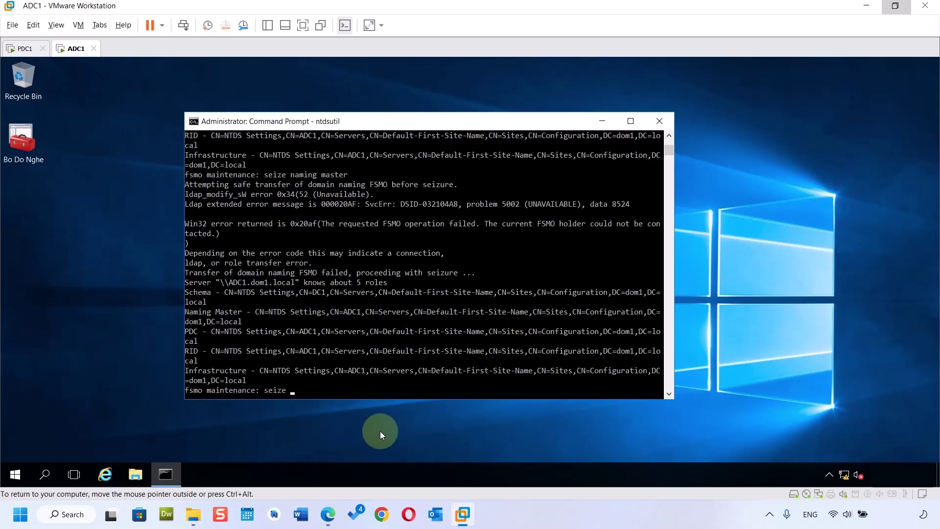
text(schema master)
key(Return)
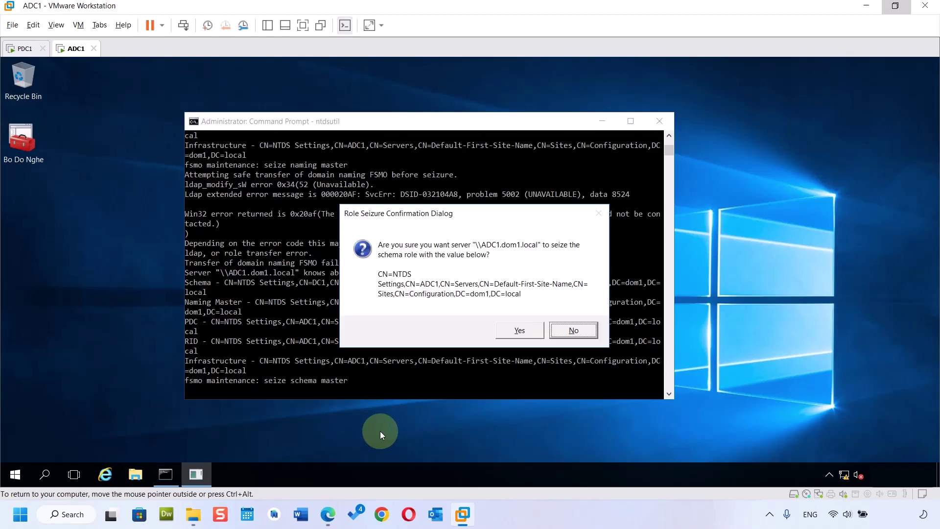
click(517, 331)
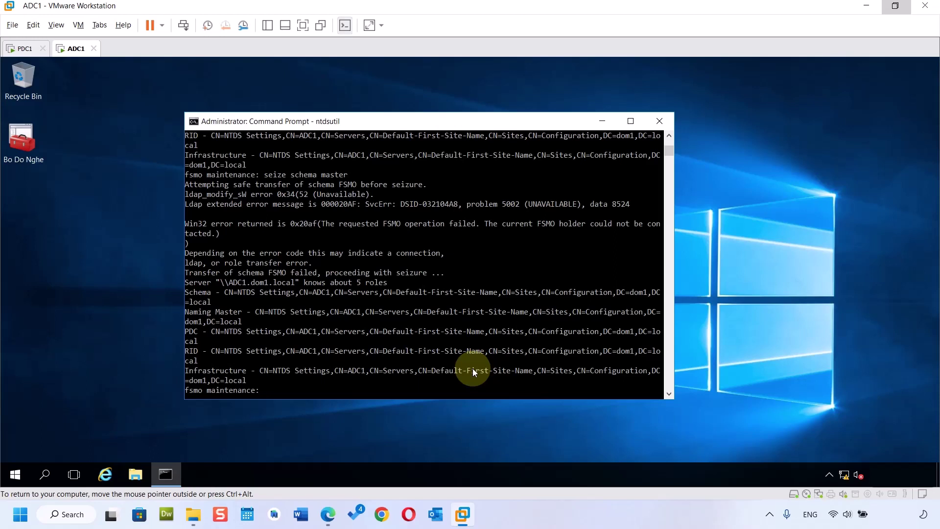
Leave fsmo maintenance and ntdsutil with quit at each prompt, and check step B19 of the lab PDF
text(quit)
key(Return)
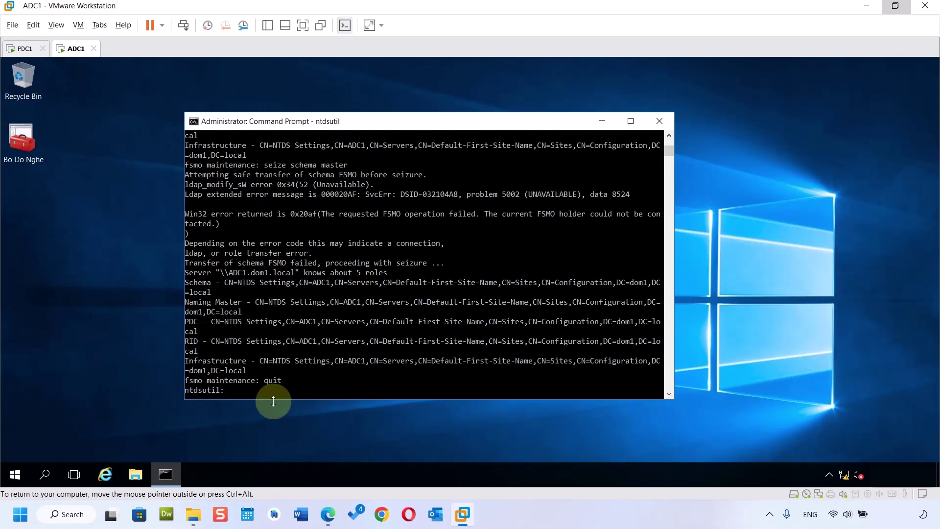
text(quit)
key(Return)
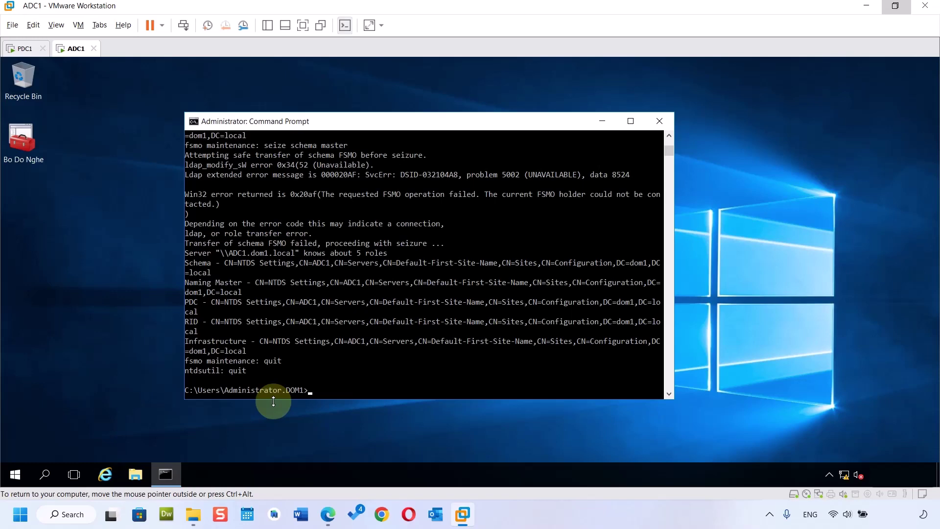
click(327, 514)
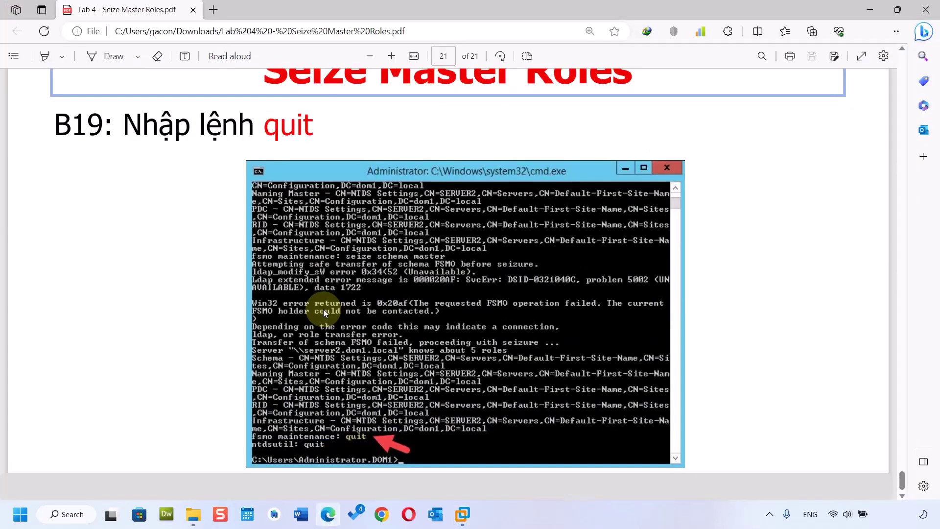